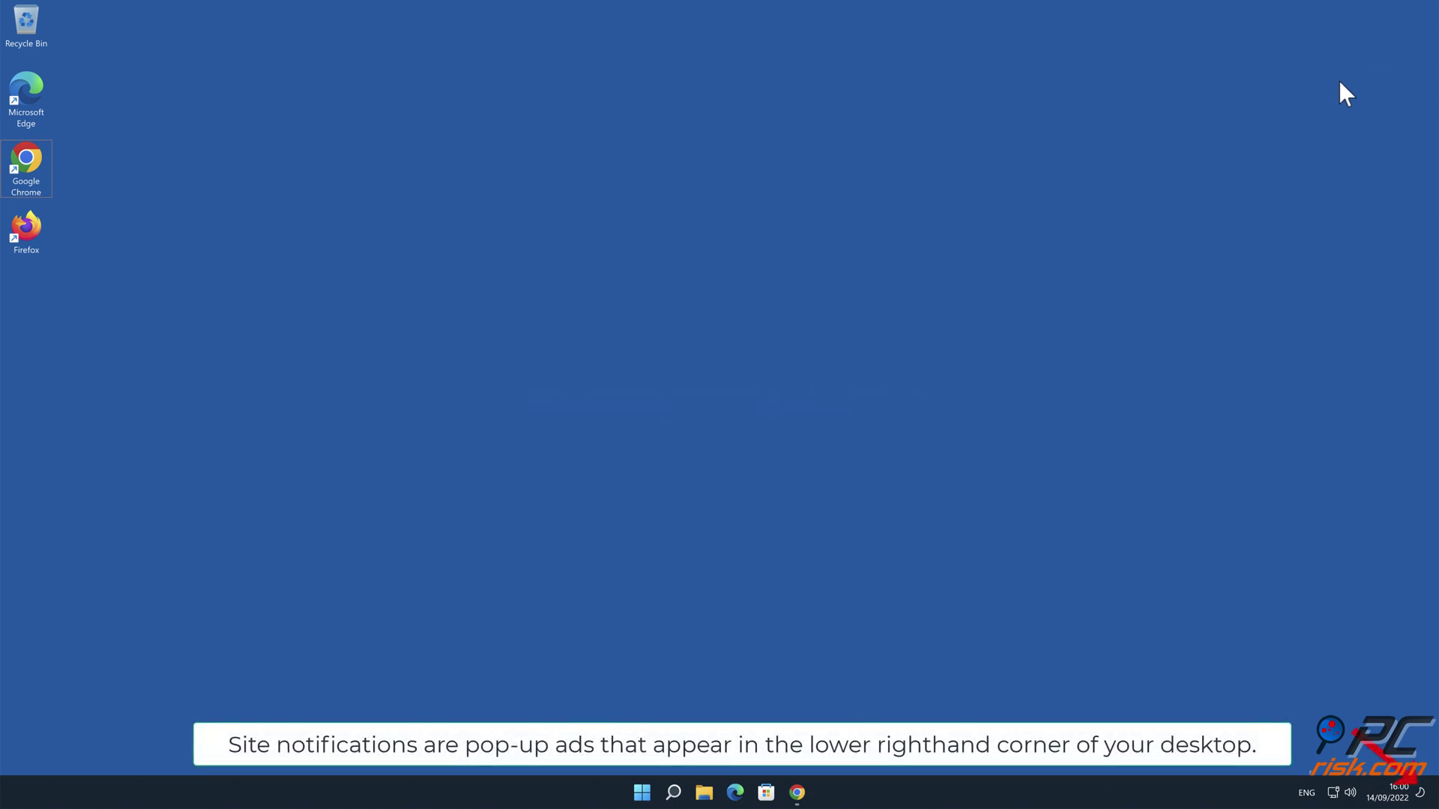
Step: Bring up the Chrome window with maincaptcha.top's notification permission request
{"action": "left_click", "coordinate": [797, 793]}
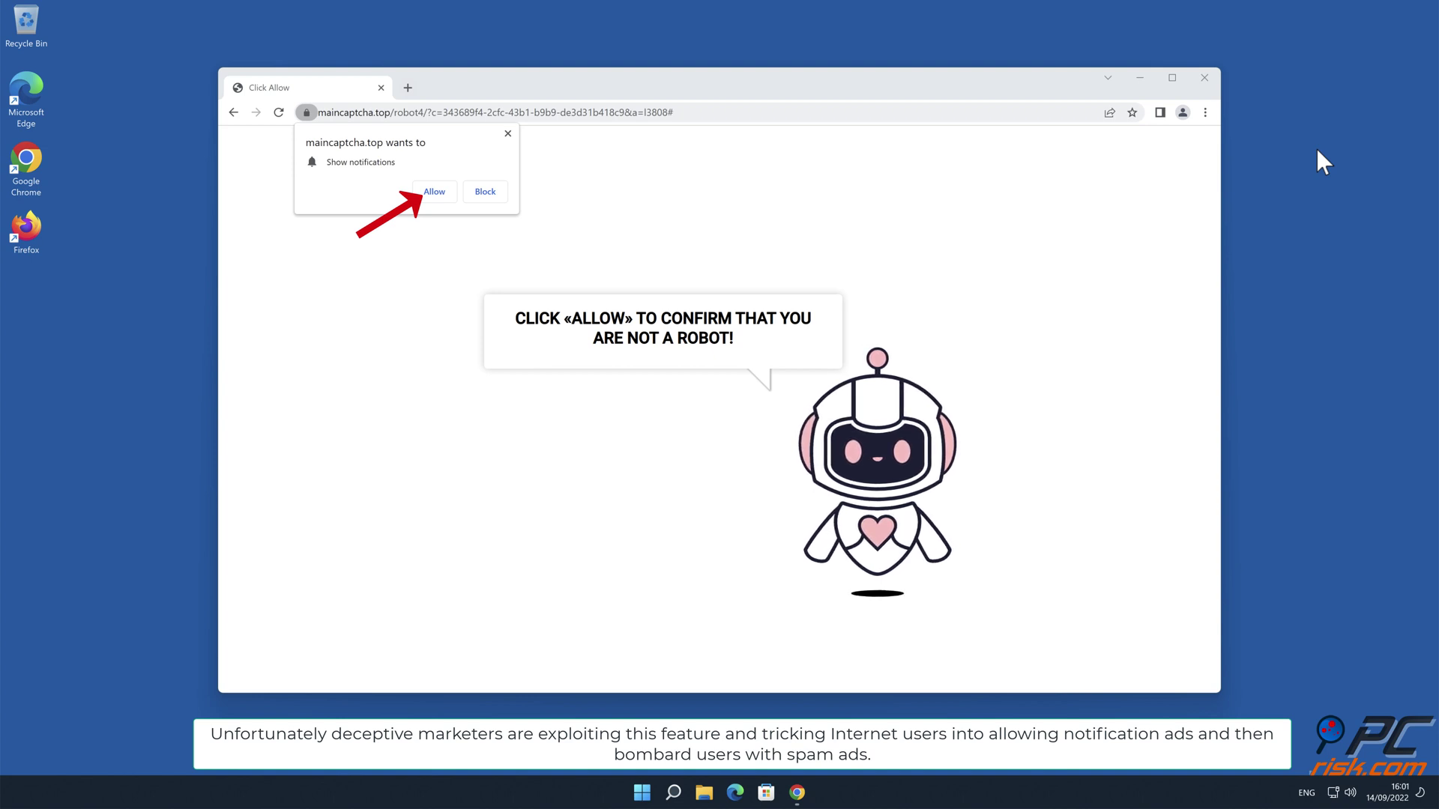
Step: Allow maincaptcha.top notifications, then close the Chrome window showing the scam survey
{"action": "left_click", "coordinate": [485, 196]}
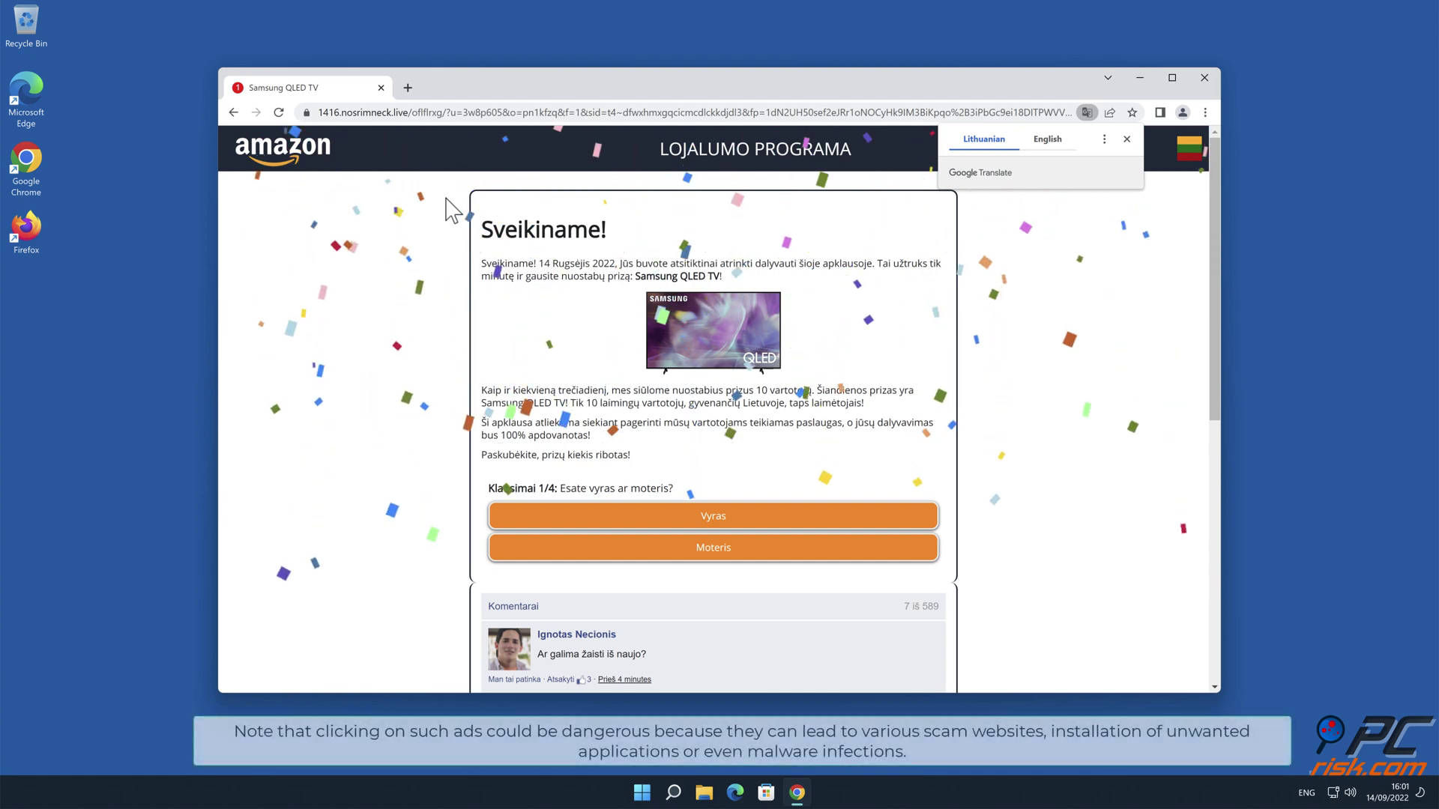
{"action": "left_click", "coordinate": [1205, 78]}
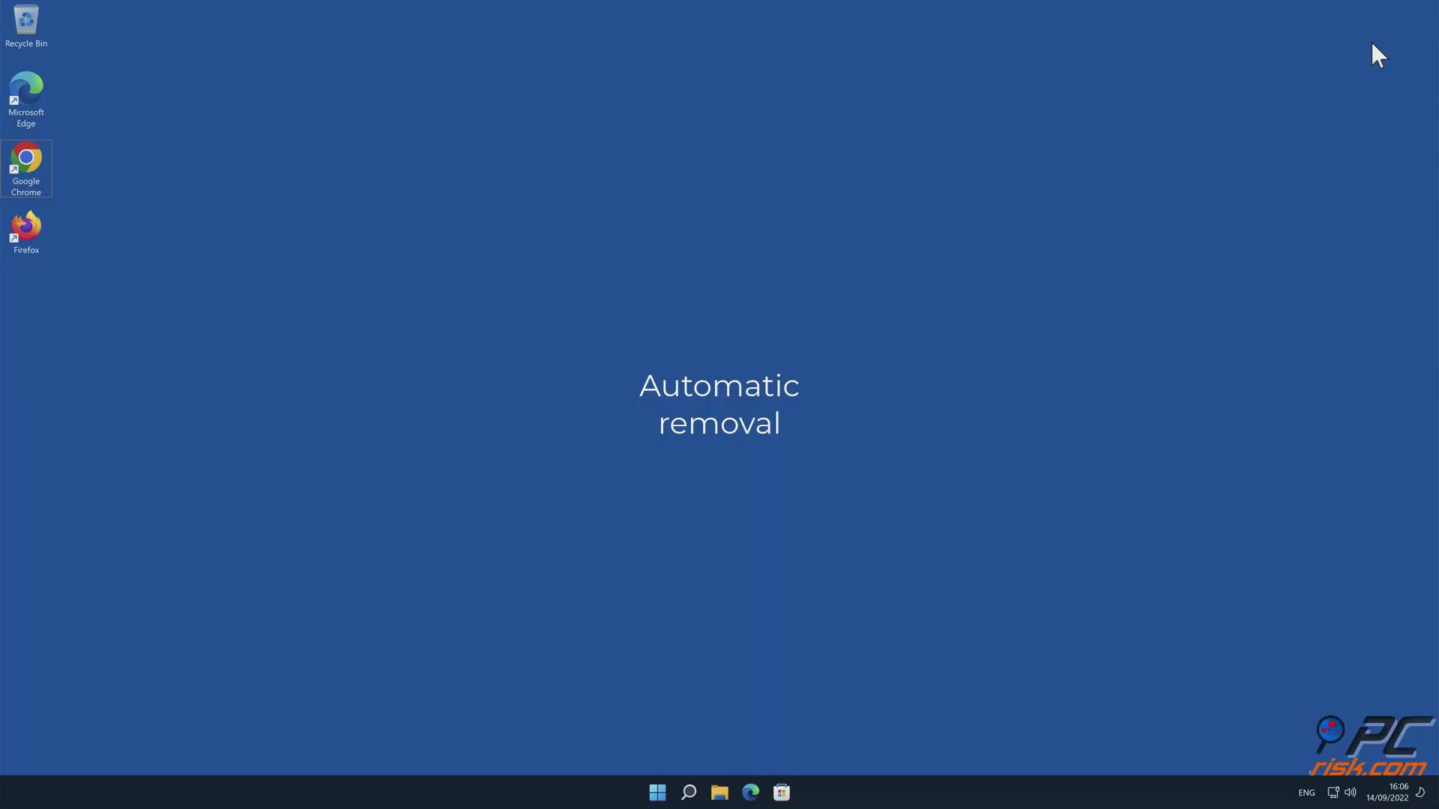
{"action": "double_click", "coordinate": [35, 161]}
{"action": "type", "text": "w"}
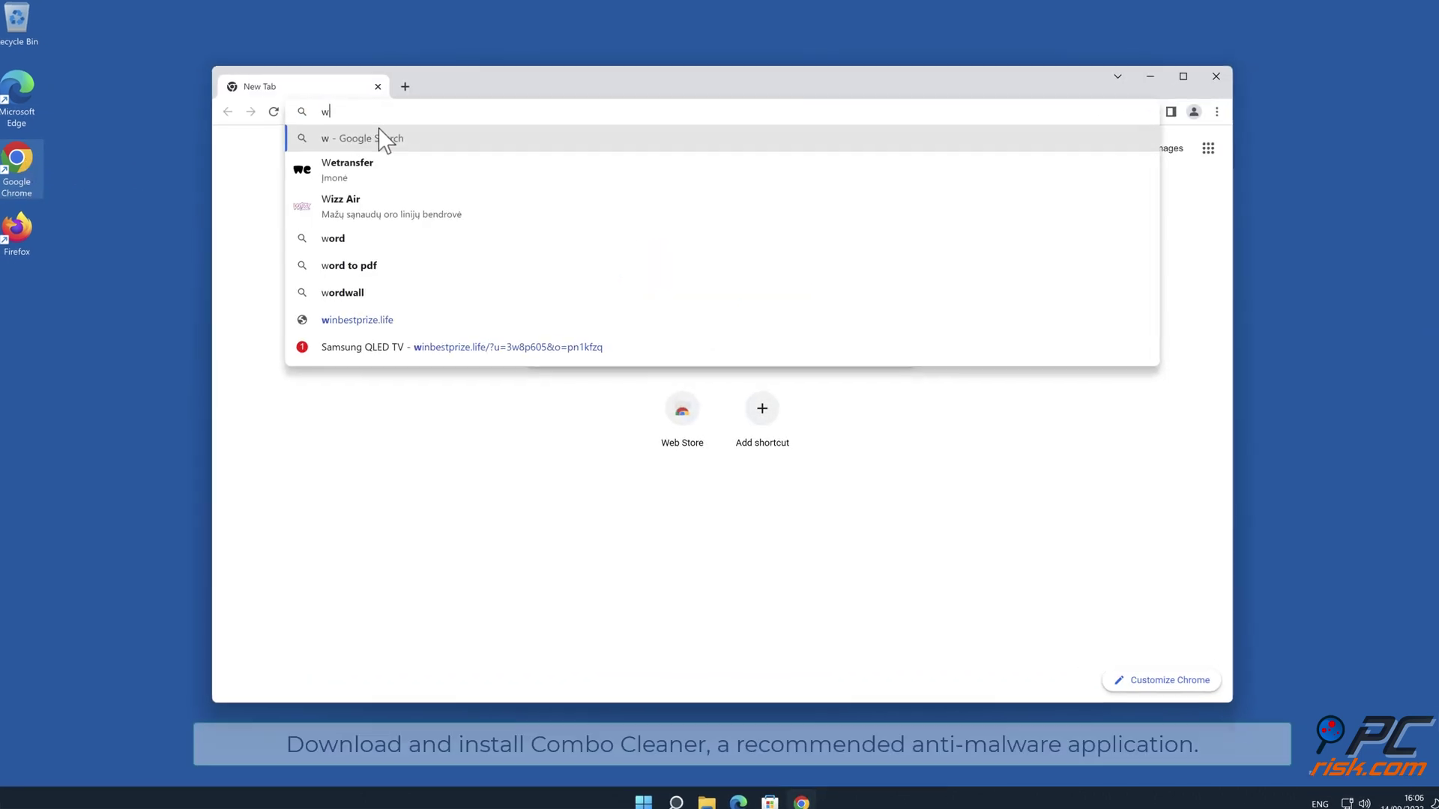
{"action": "type", "text": "ww.combo"}
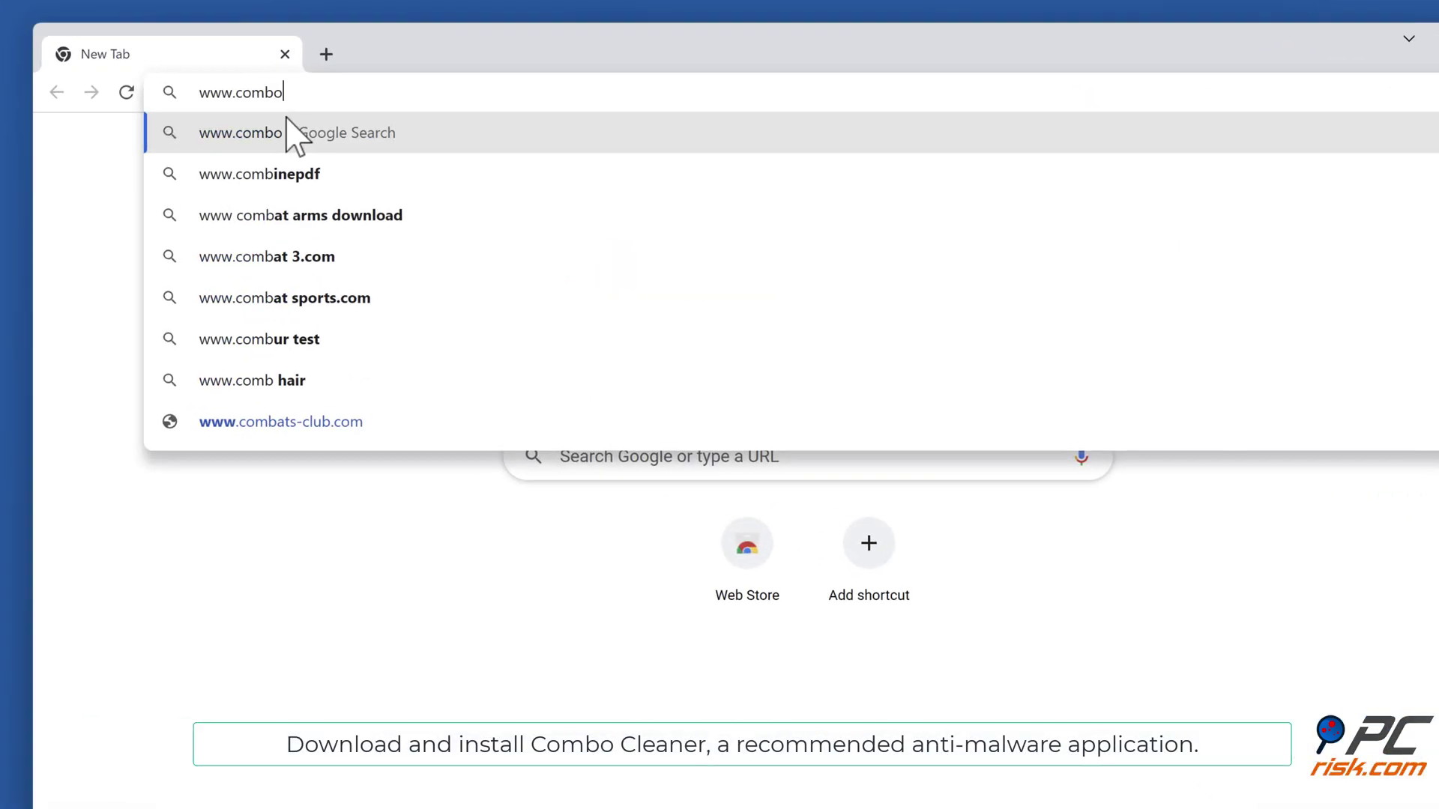
{"action": "type", "text": "cleaner.com"}
{"action": "key", "text": "Return"}
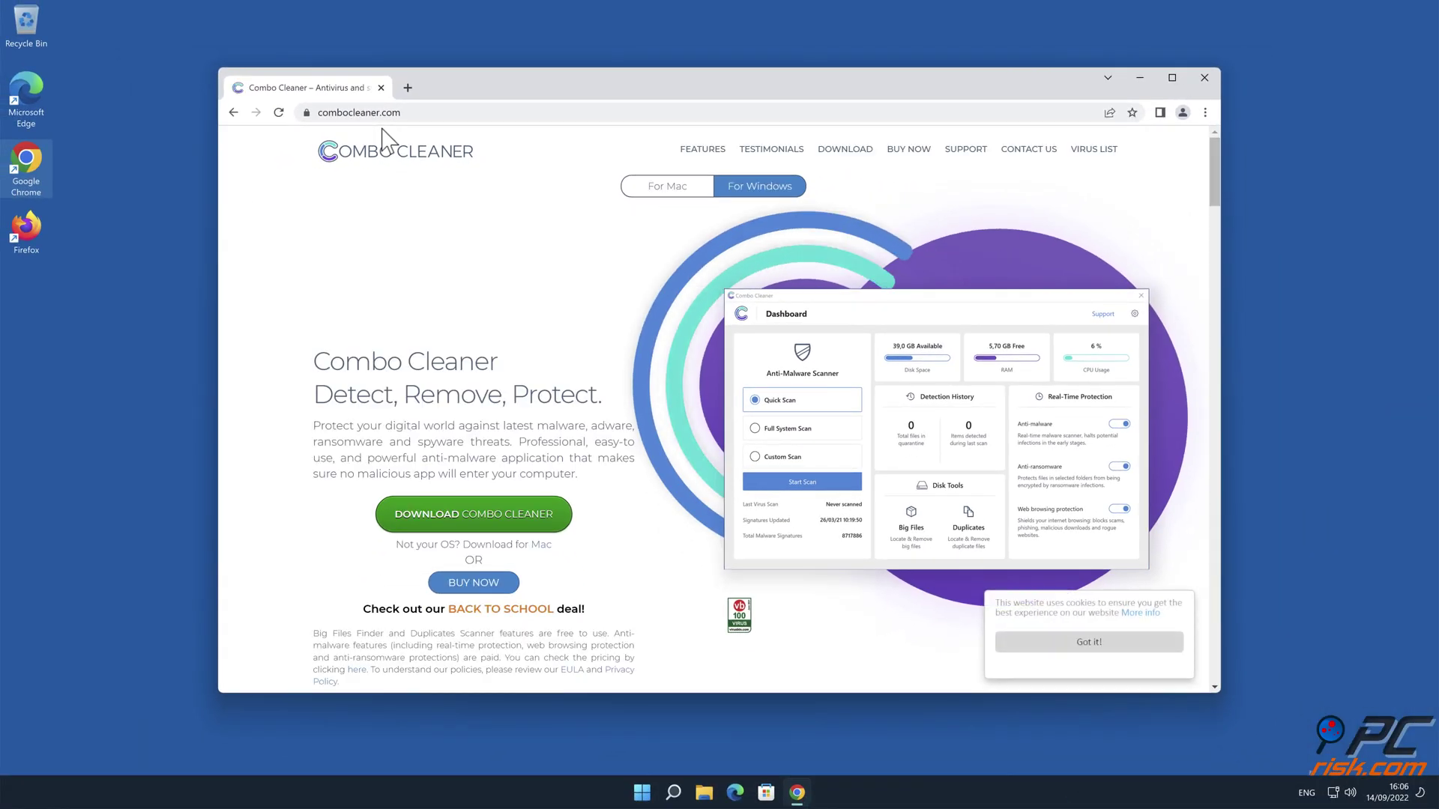
{"action": "left_click", "coordinate": [549, 519]}
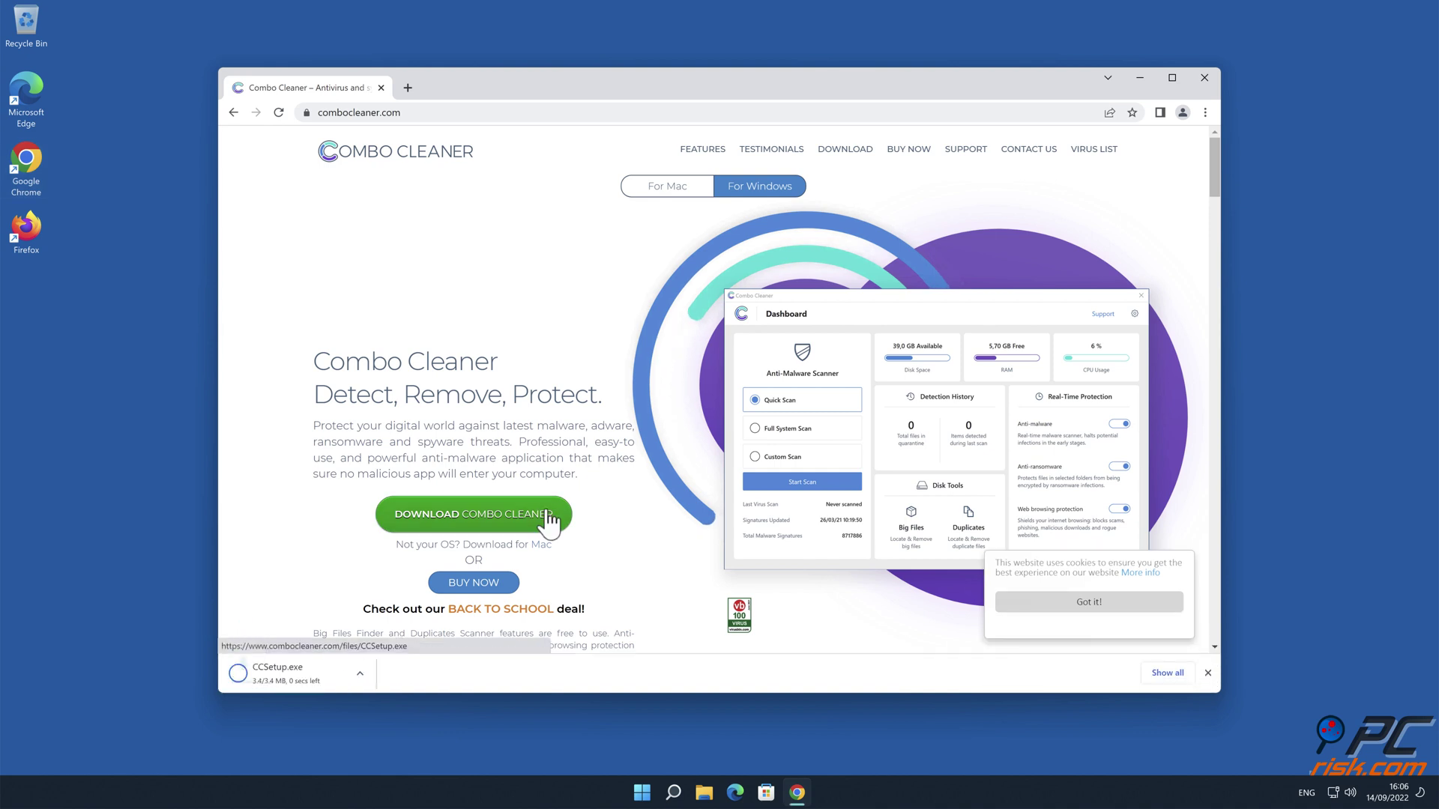
Step: Run CCSetup.exe, approve its changes, and install Combo Cleaner to the default folder
{"action": "left_click", "coordinate": [332, 676]}
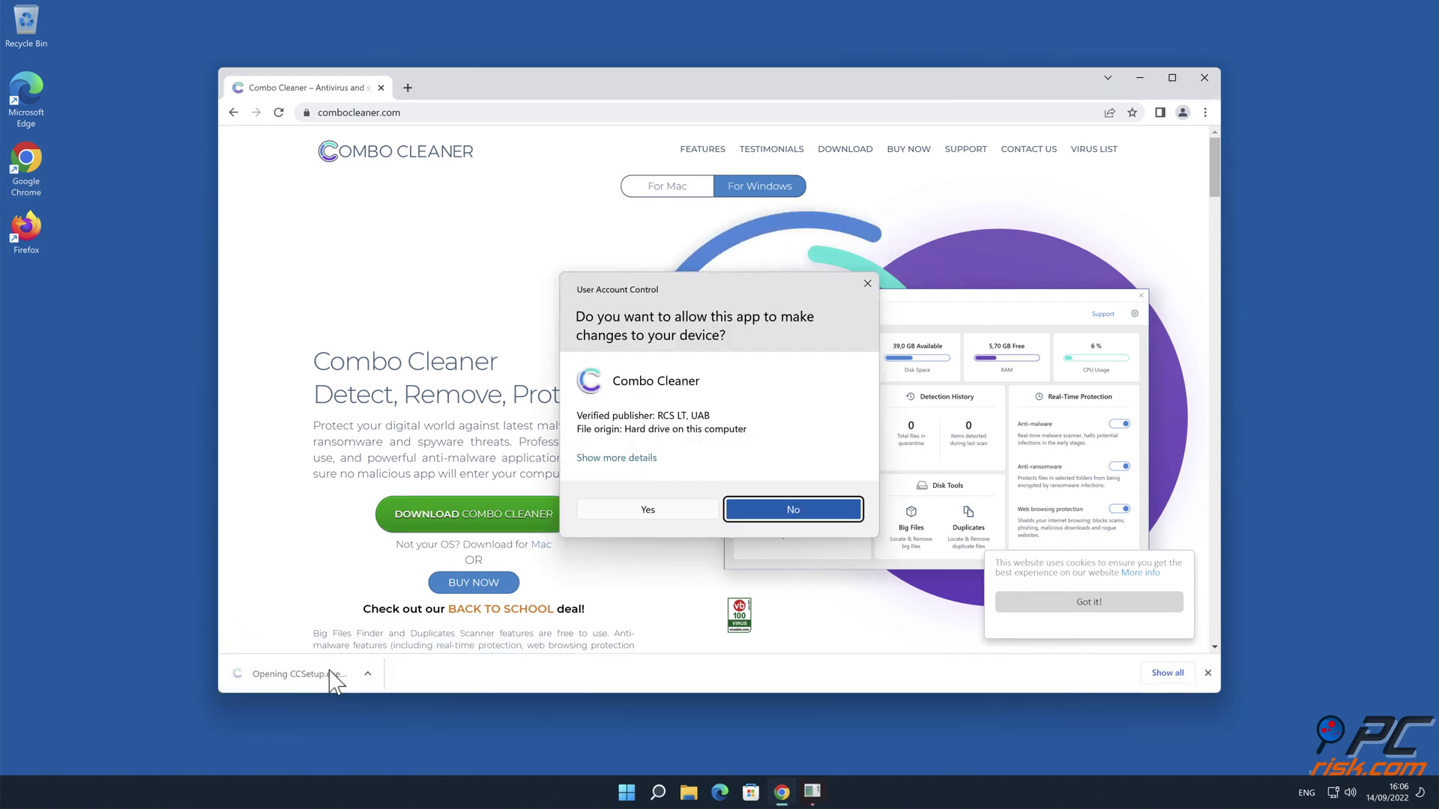
{"action": "left_click", "coordinate": [648, 511]}
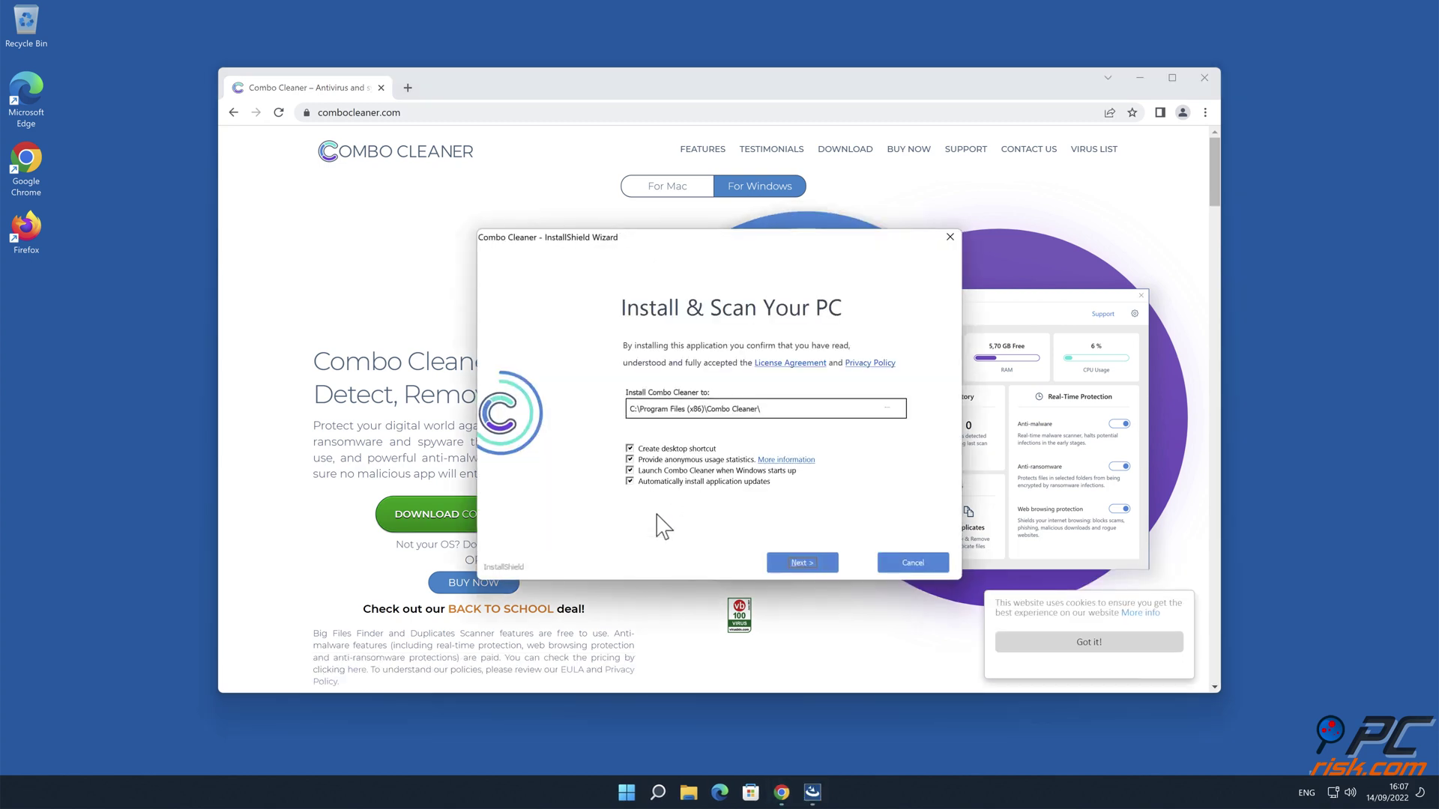
{"action": "left_click", "coordinate": [811, 562]}
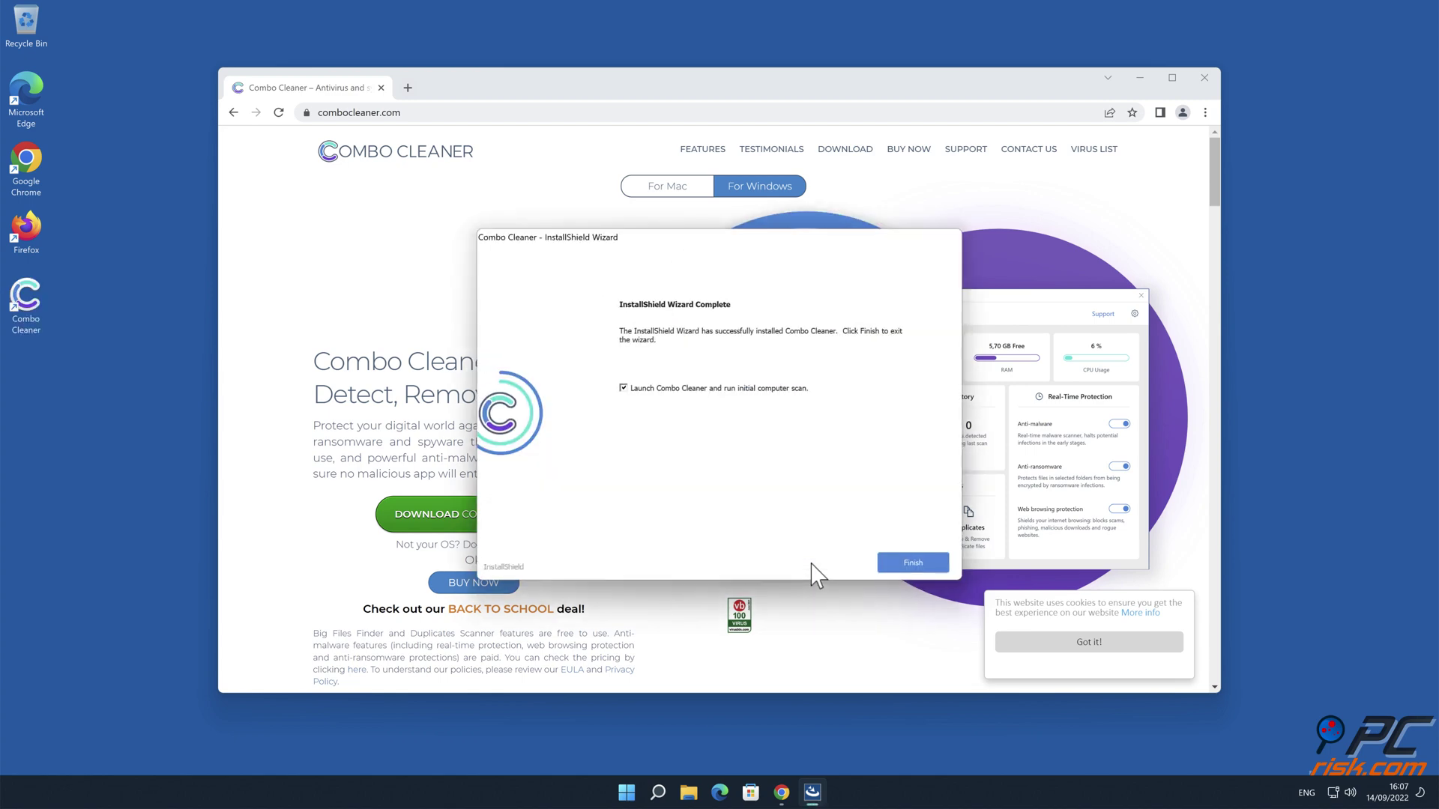
{"action": "left_click", "coordinate": [922, 564]}
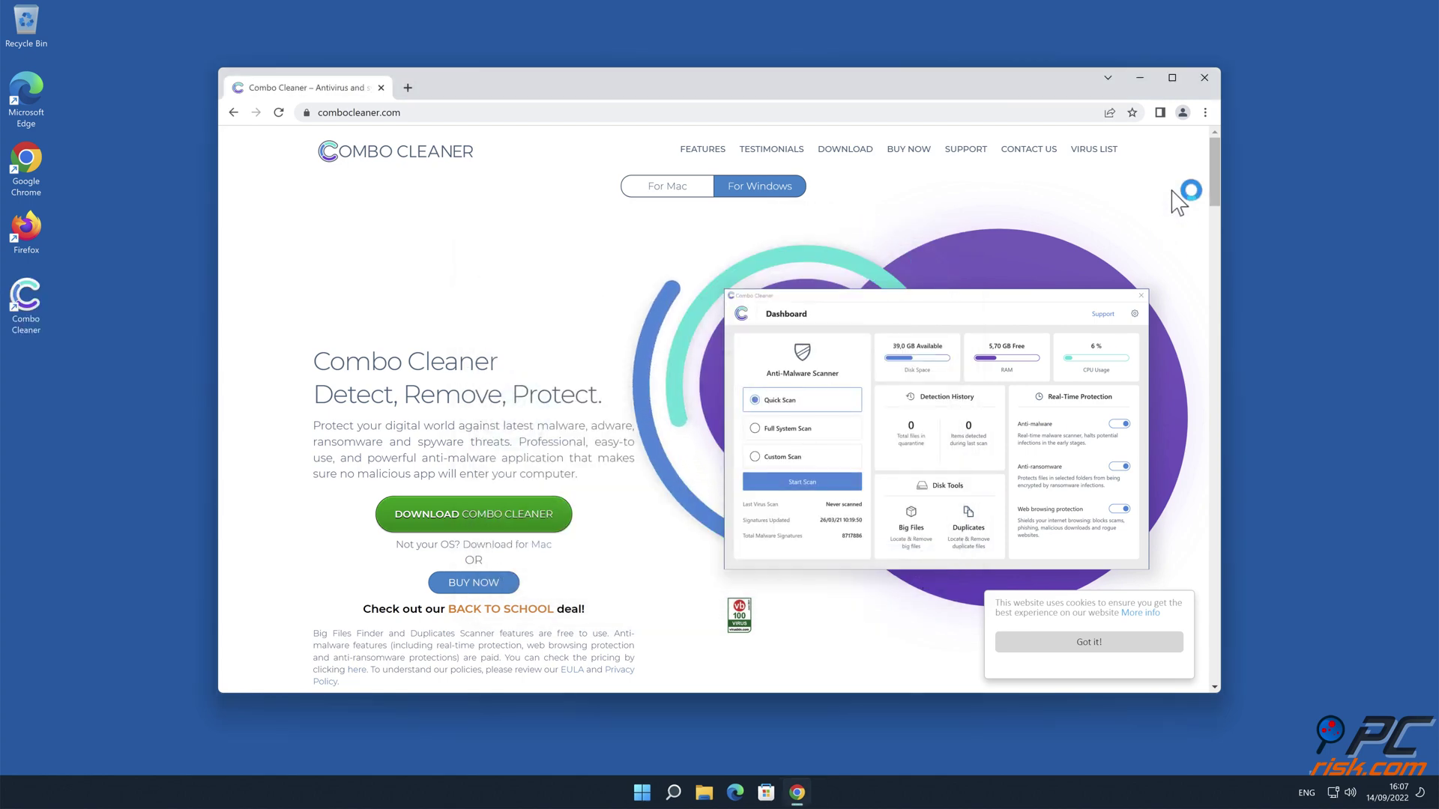
Step: Activate Combo Cleaner's license and quarantine the maincaptcha.top Ads threat
{"action": "left_click", "coordinate": [1203, 79]}
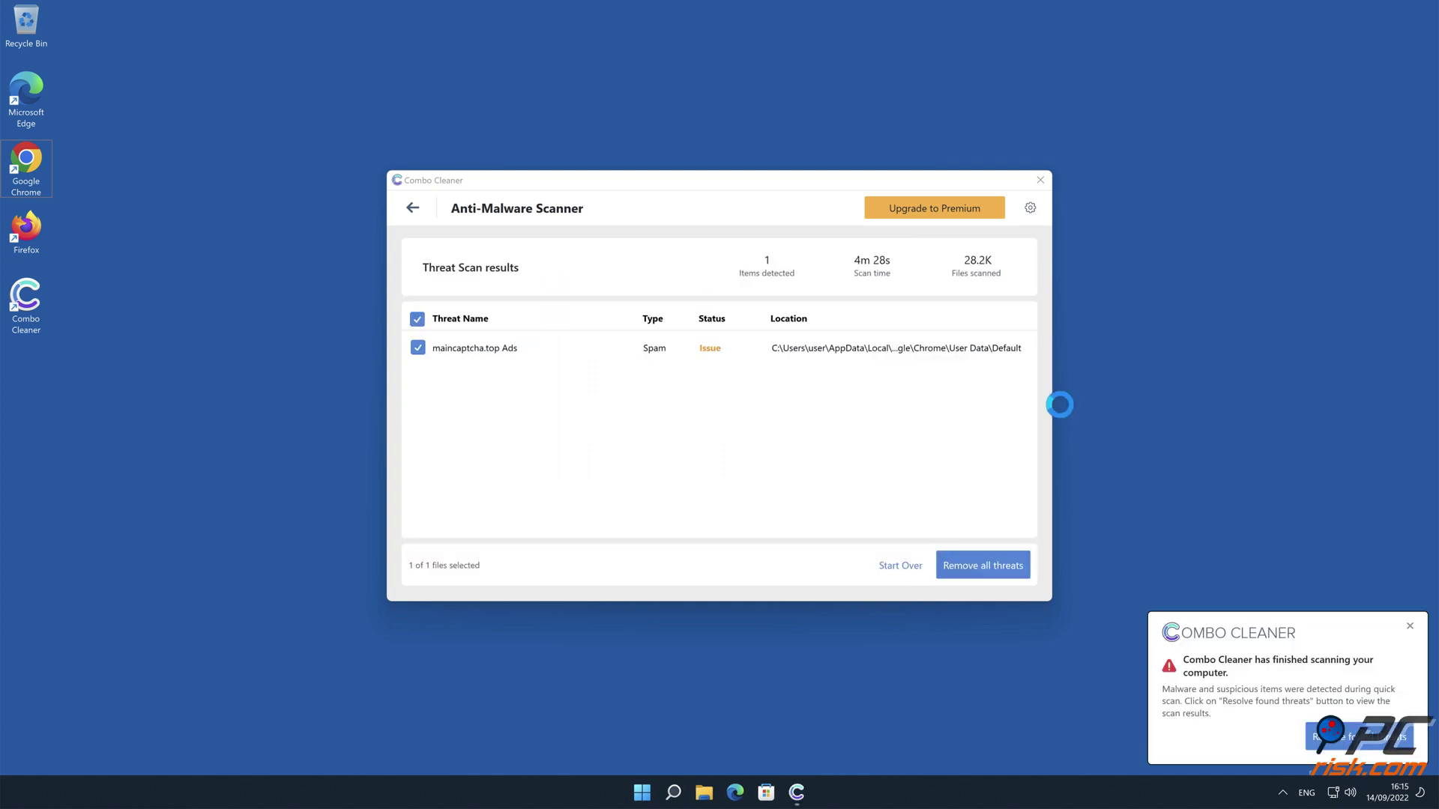
{"action": "left_click", "coordinate": [1016, 569]}
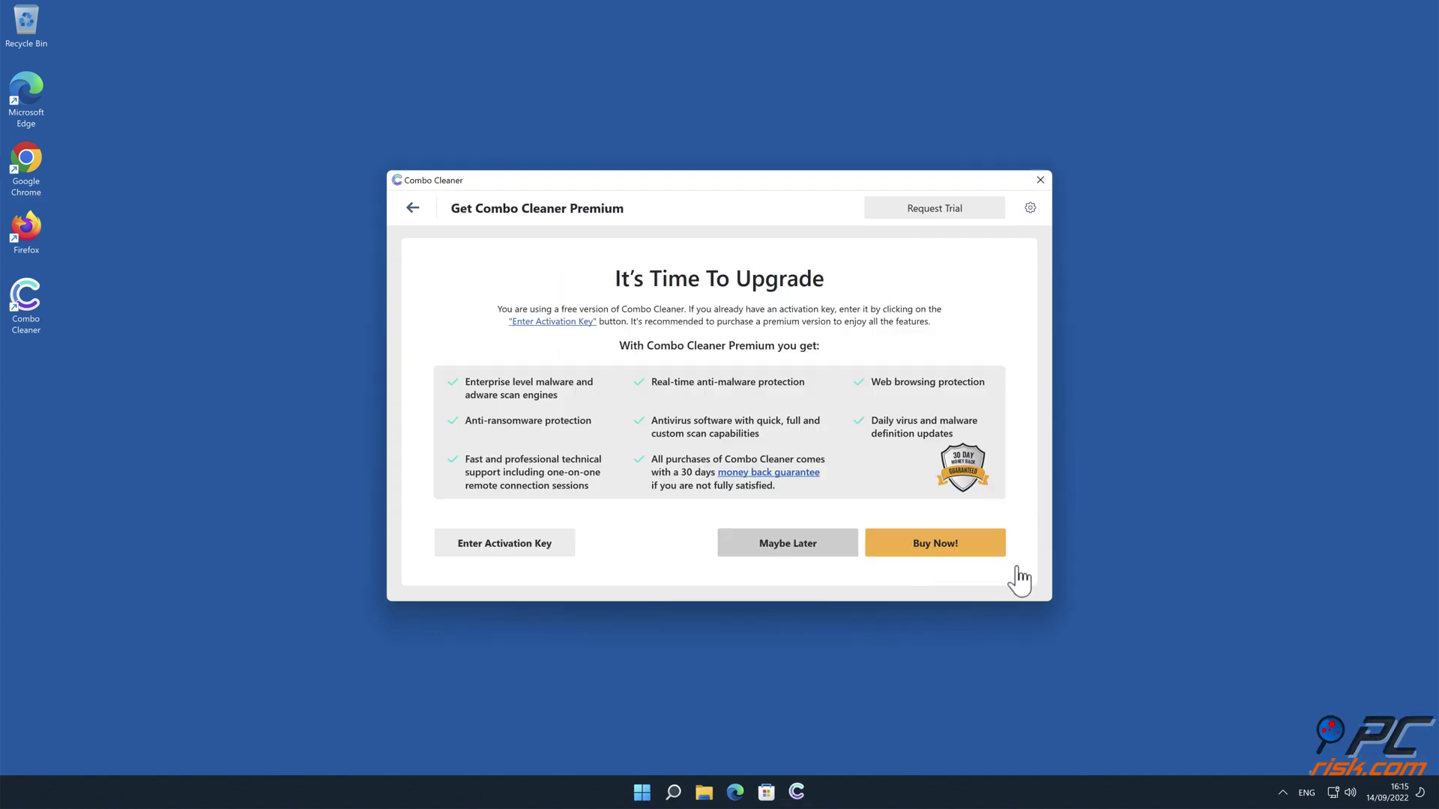
{"action": "left_click", "coordinate": [542, 551]}
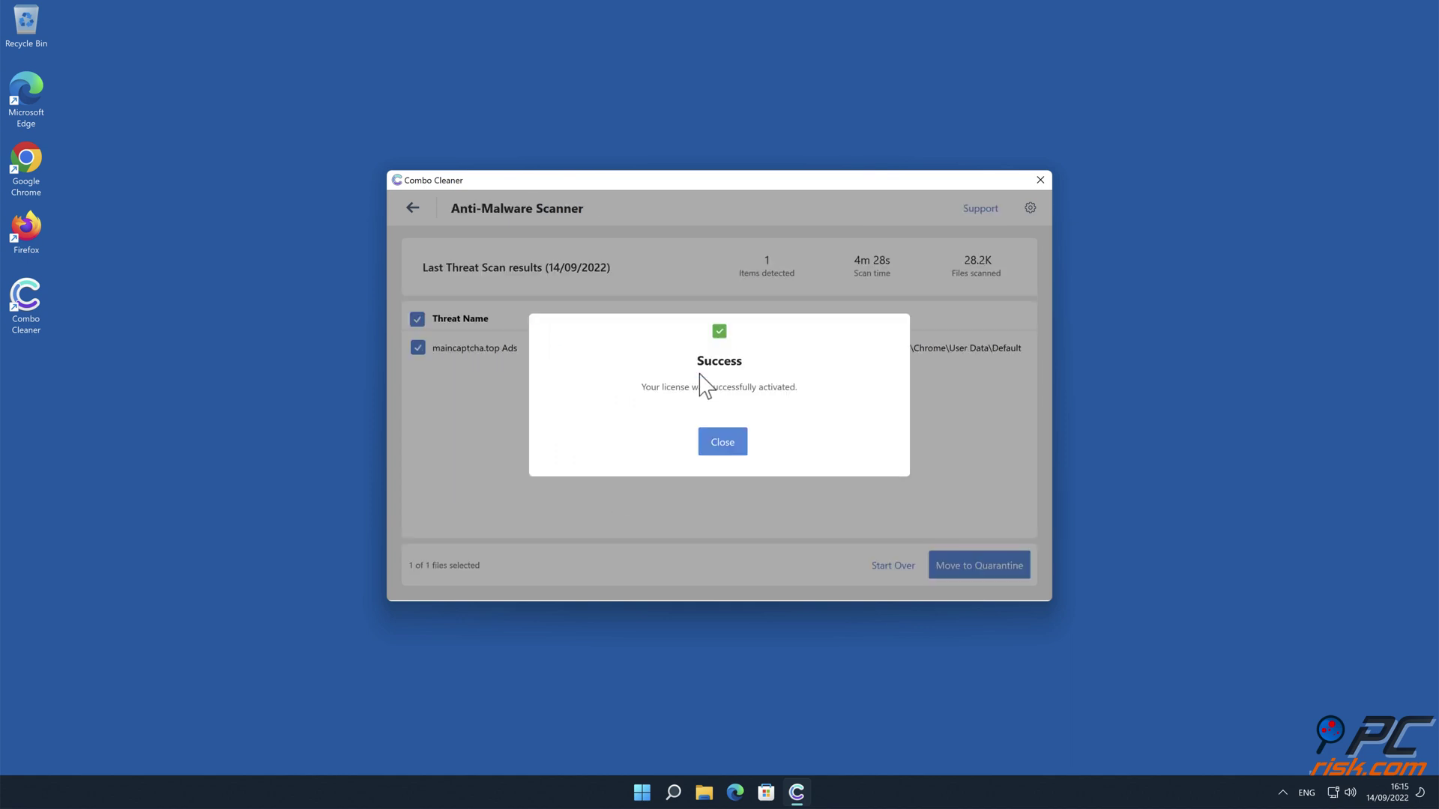
{"action": "left_click", "coordinate": [723, 444]}
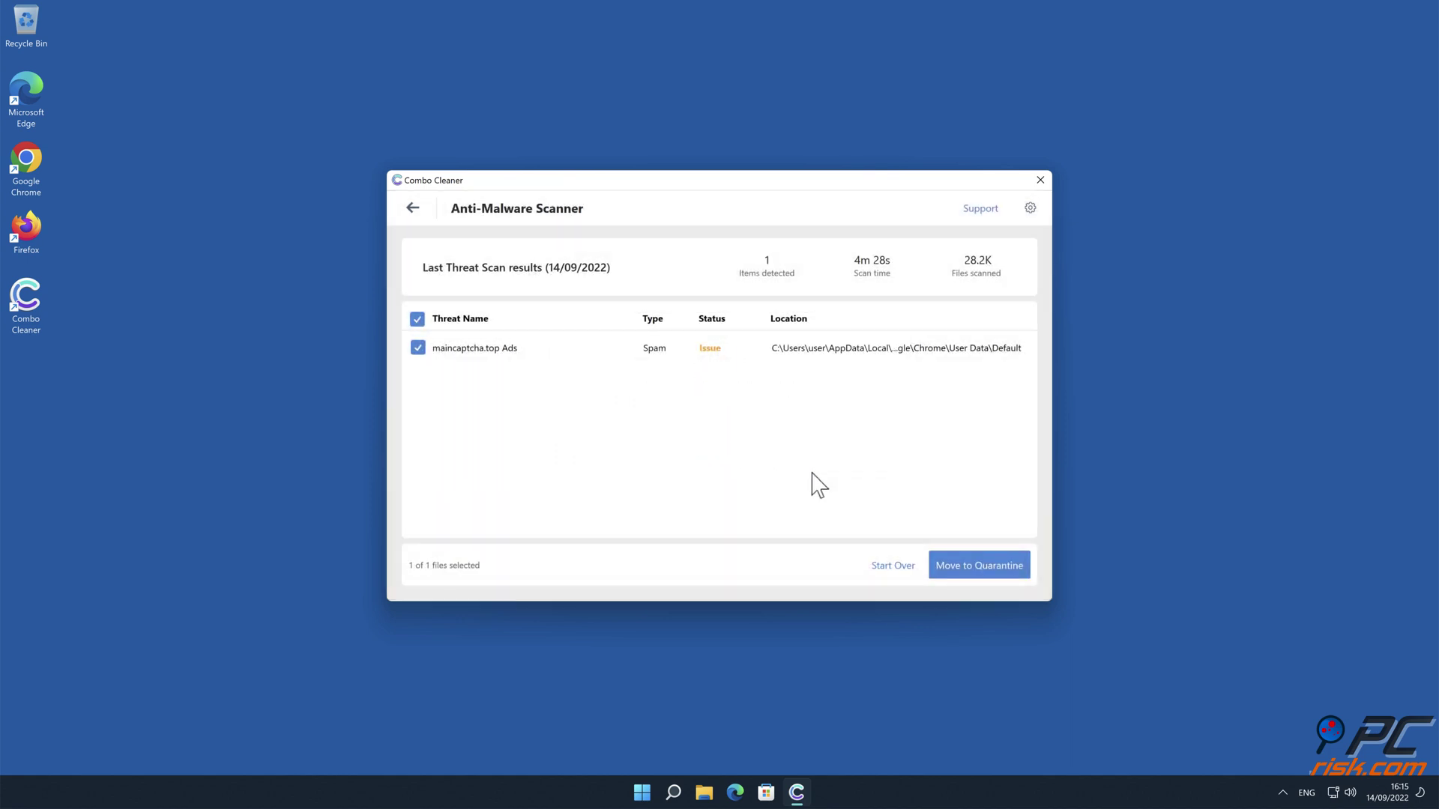
{"action": "left_click", "coordinate": [1019, 572]}
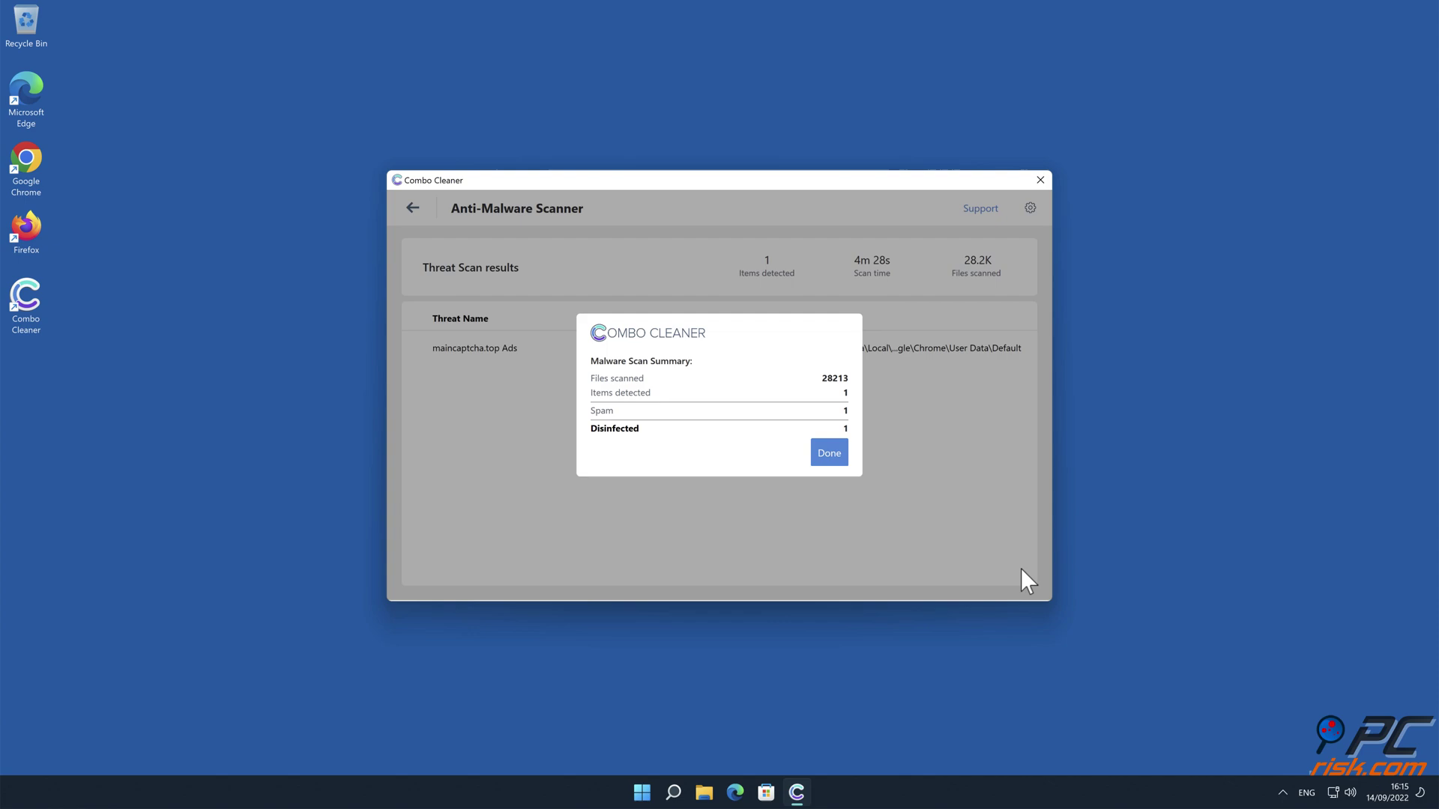
{"action": "left_click", "coordinate": [829, 453]}
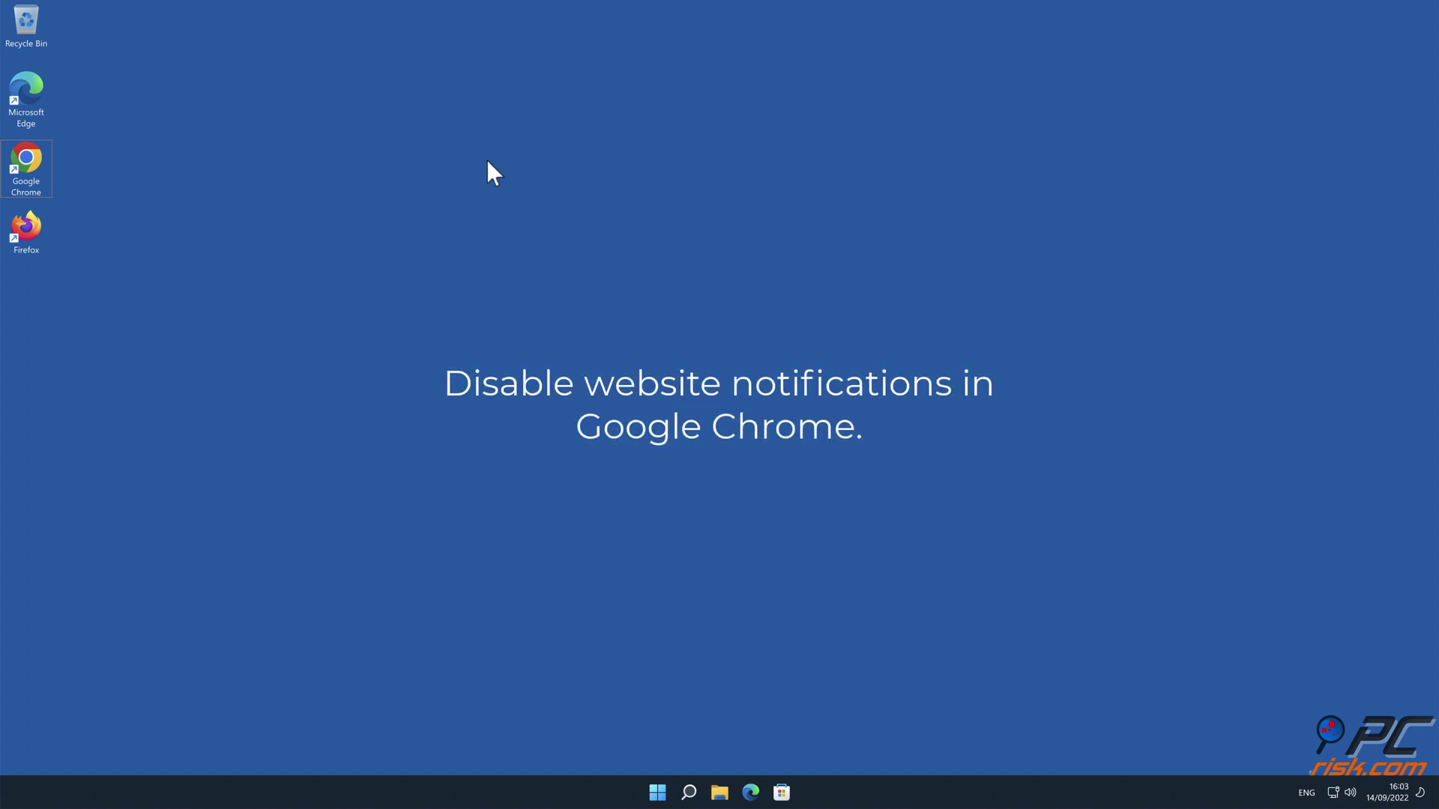
Step: Open the Notifications page under Chrome's Privacy and security Site Settings
{"action": "double_click", "coordinate": [34, 160]}
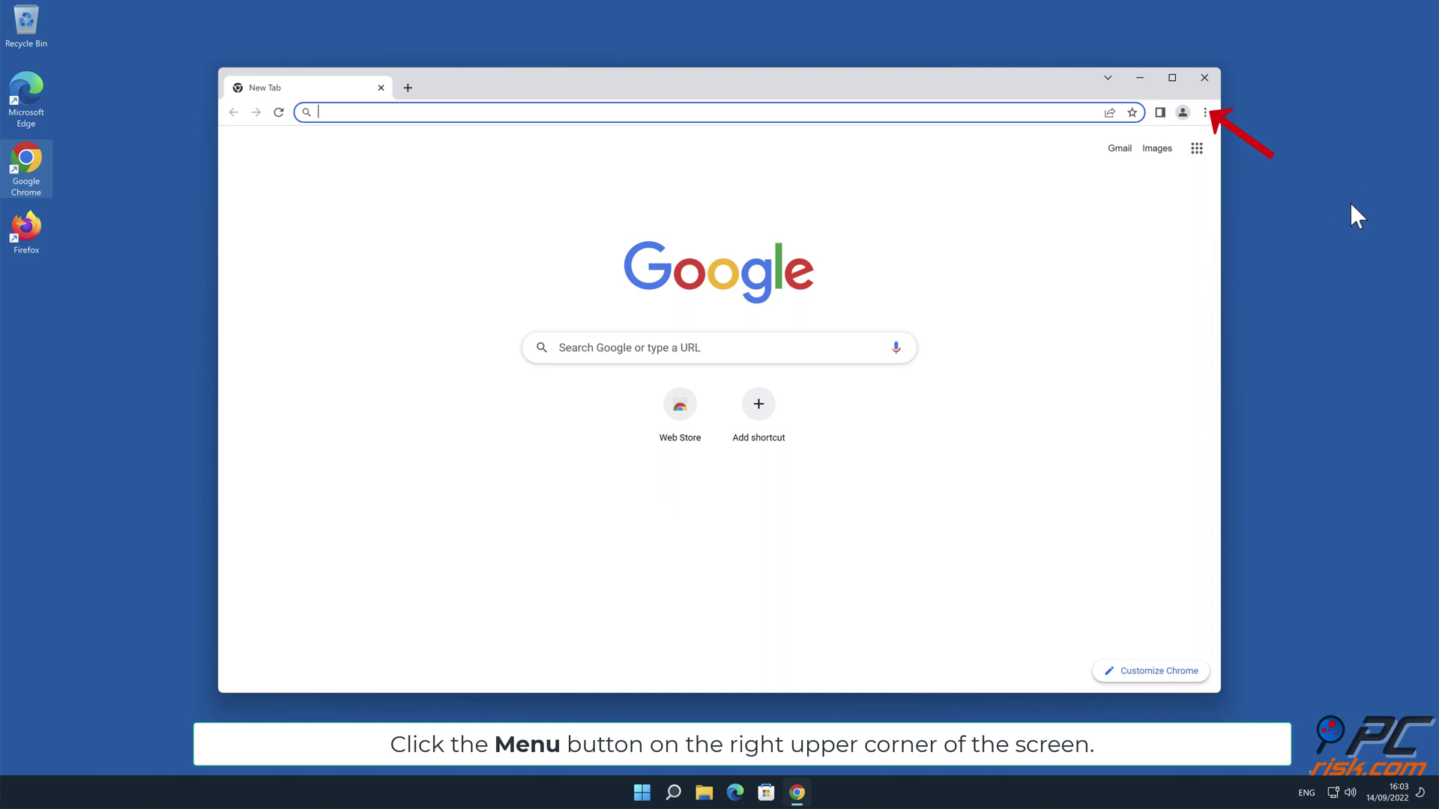
{"action": "left_click", "coordinate": [1205, 113]}
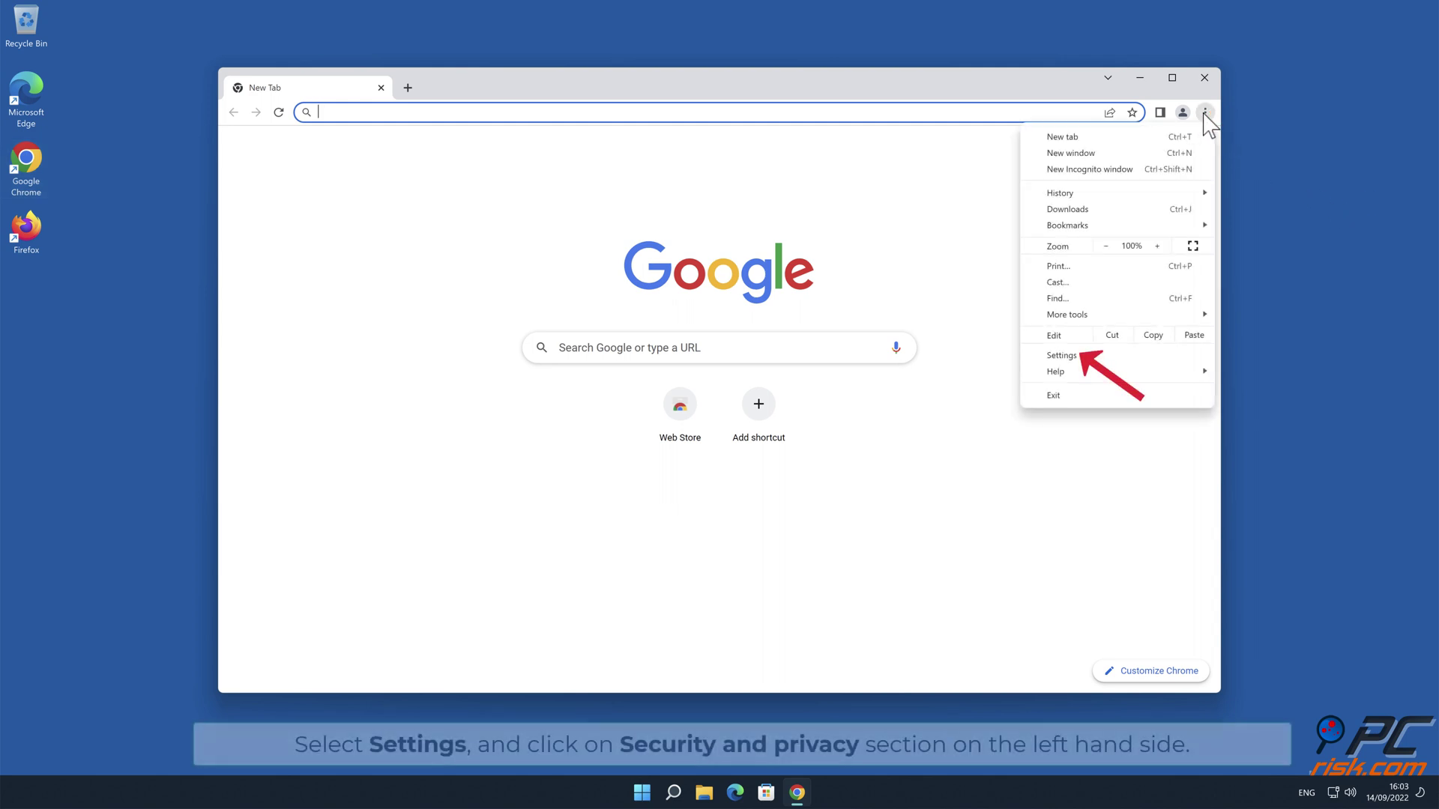
{"action": "left_click", "coordinate": [1089, 354]}
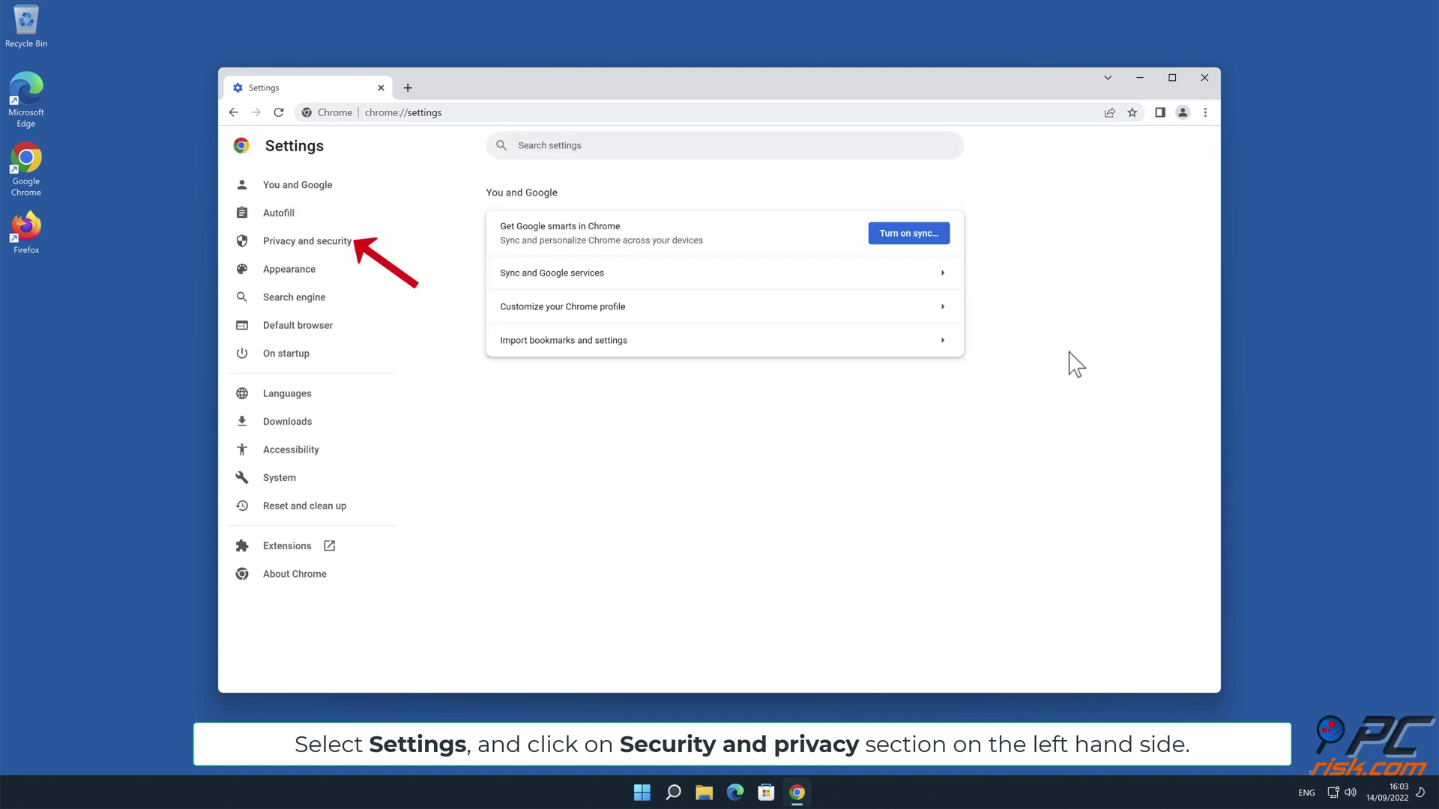
{"action": "left_click", "coordinate": [322, 242]}
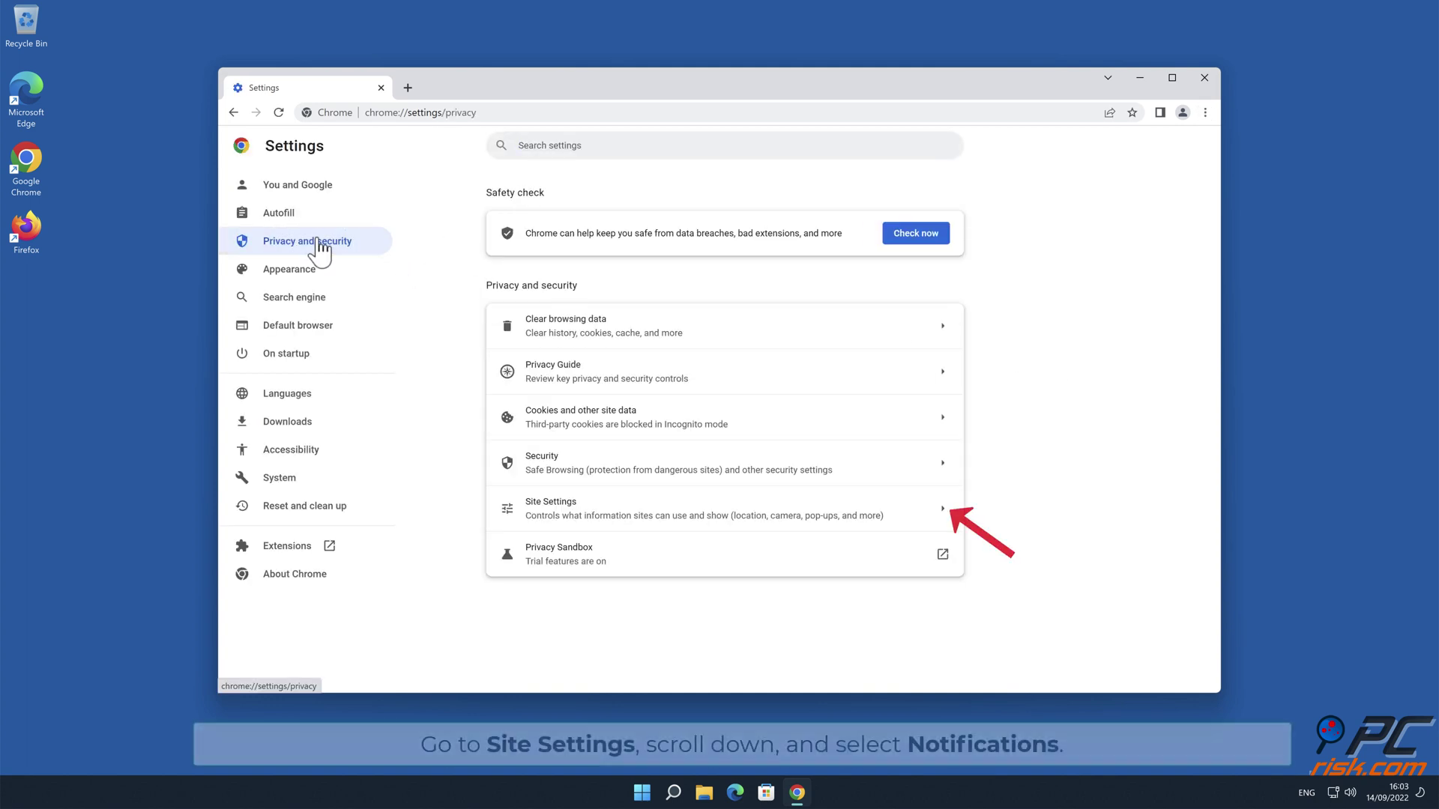
{"action": "left_click", "coordinate": [958, 527]}
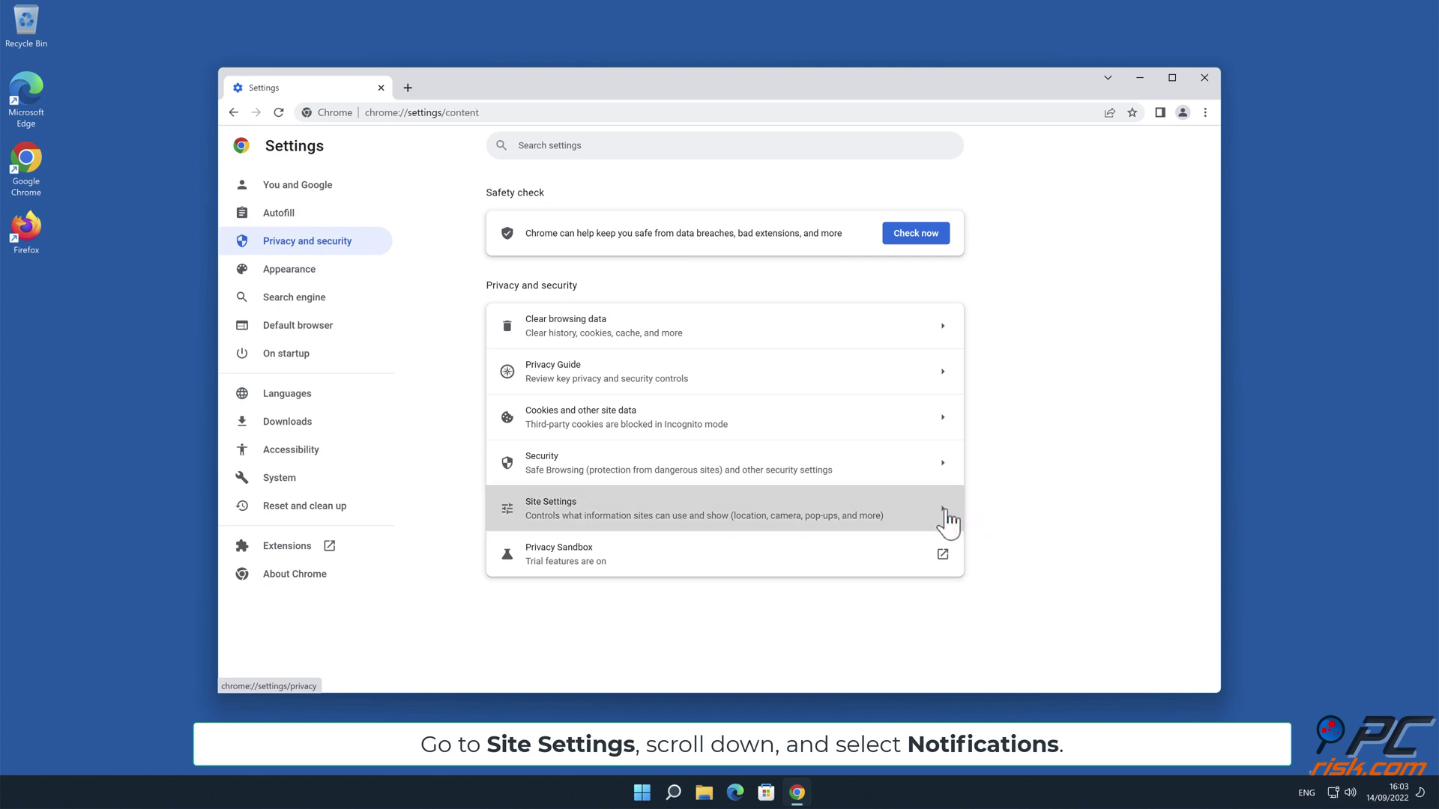
{"action": "left_click_drag", "start_coordinate": [1211, 332], "coordinate": [1211, 440]}
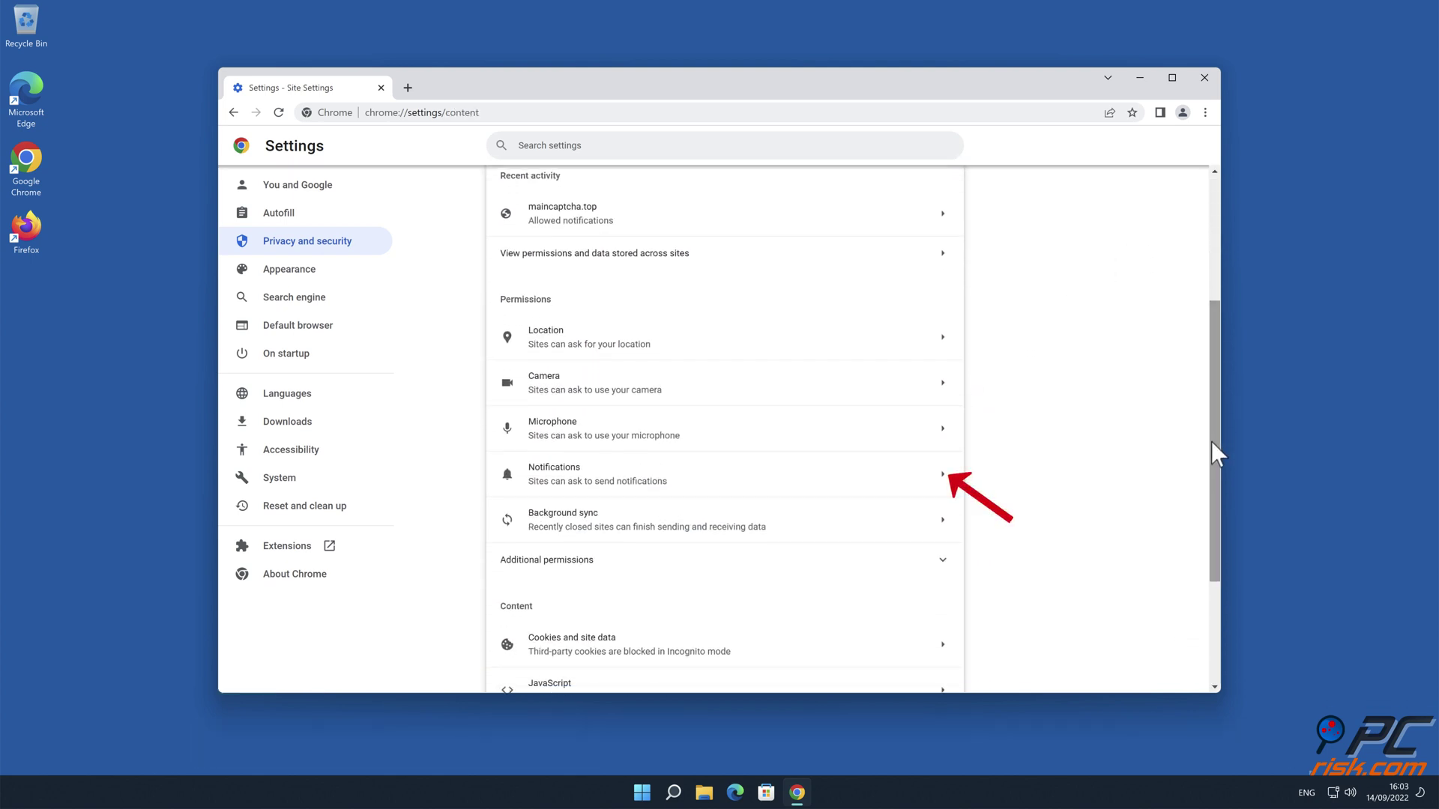
{"action": "left_click", "coordinate": [946, 485]}
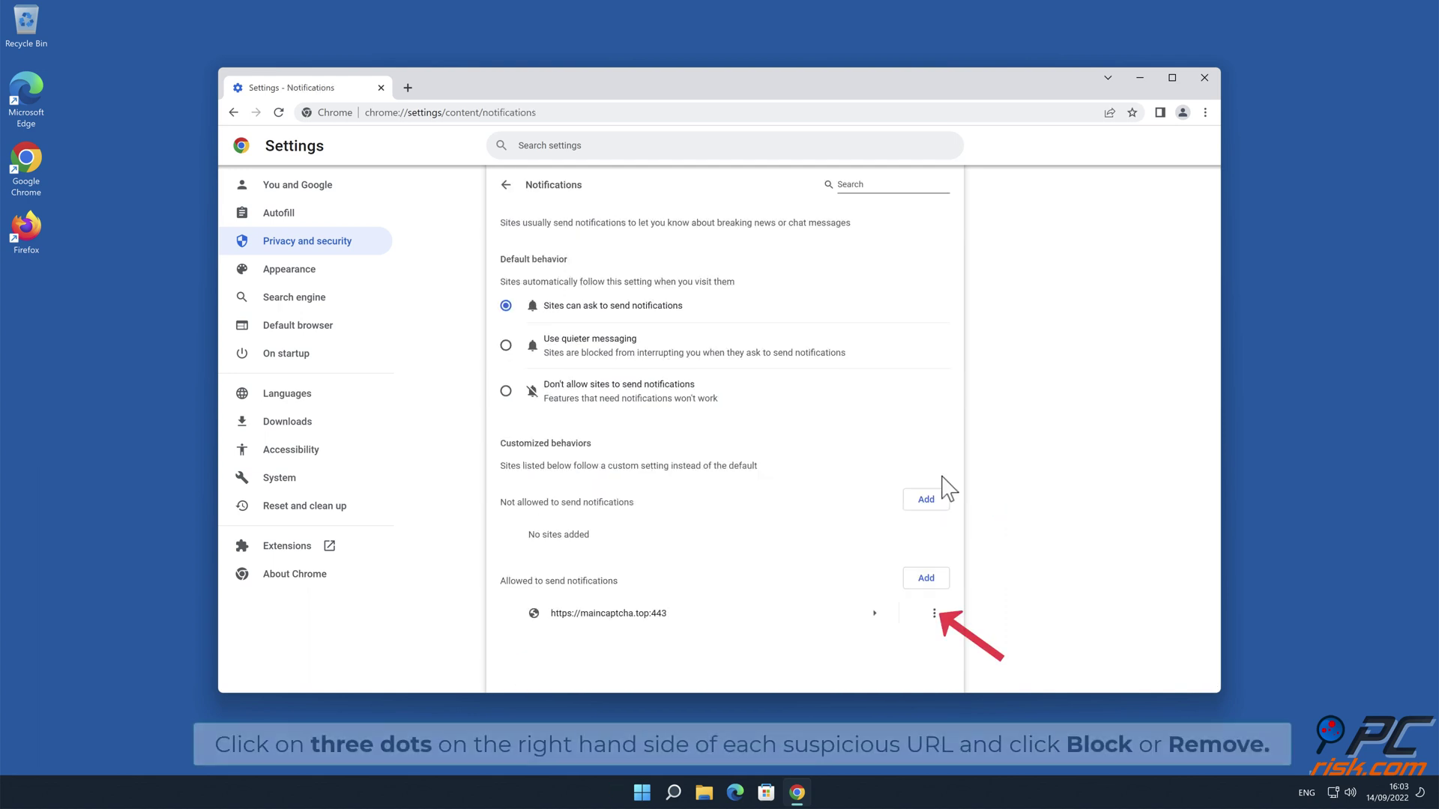
Step: Remove maincaptcha.top from the allowed notification sites and close Chrome
{"action": "left_click", "coordinate": [934, 616]}
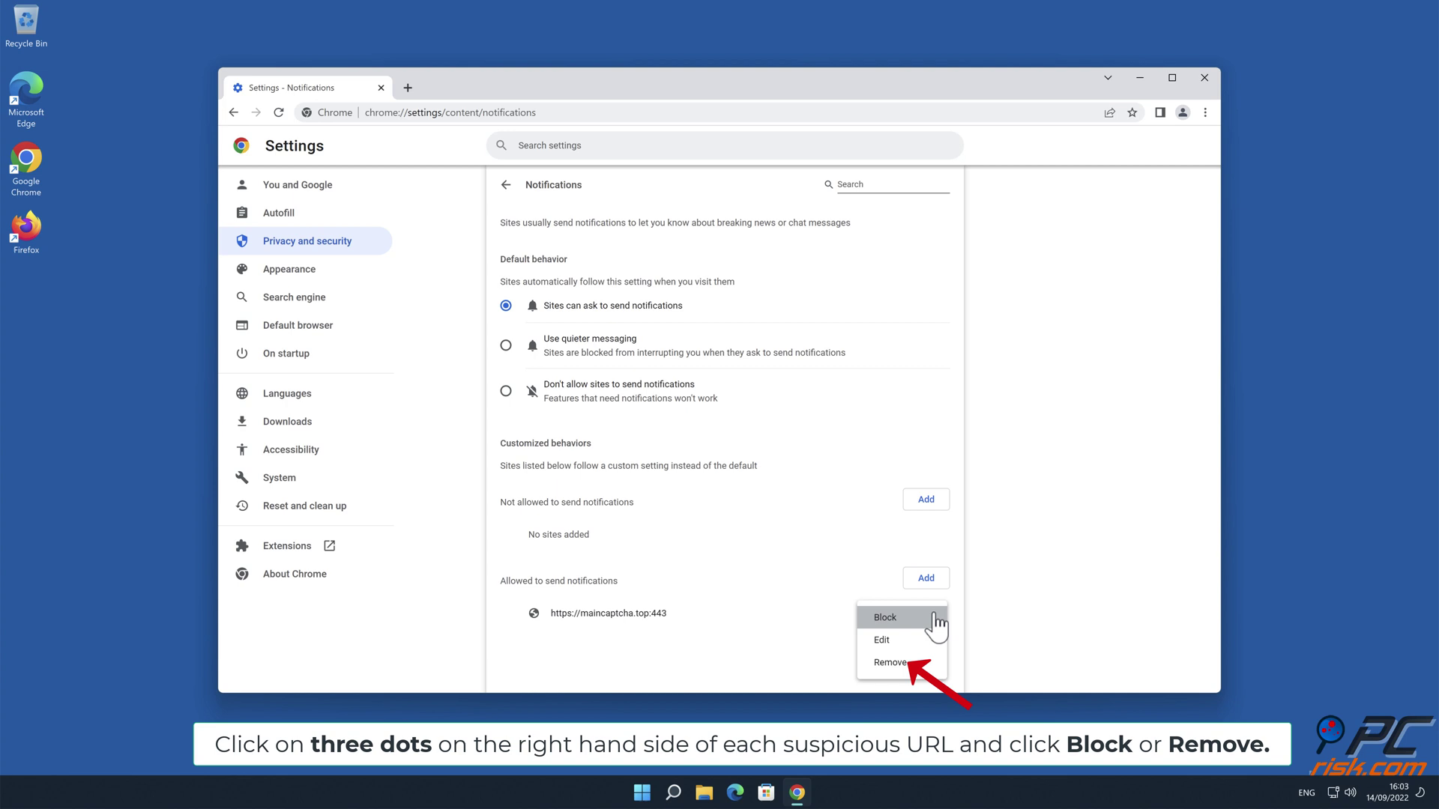
{"action": "left_click", "coordinate": [922, 663]}
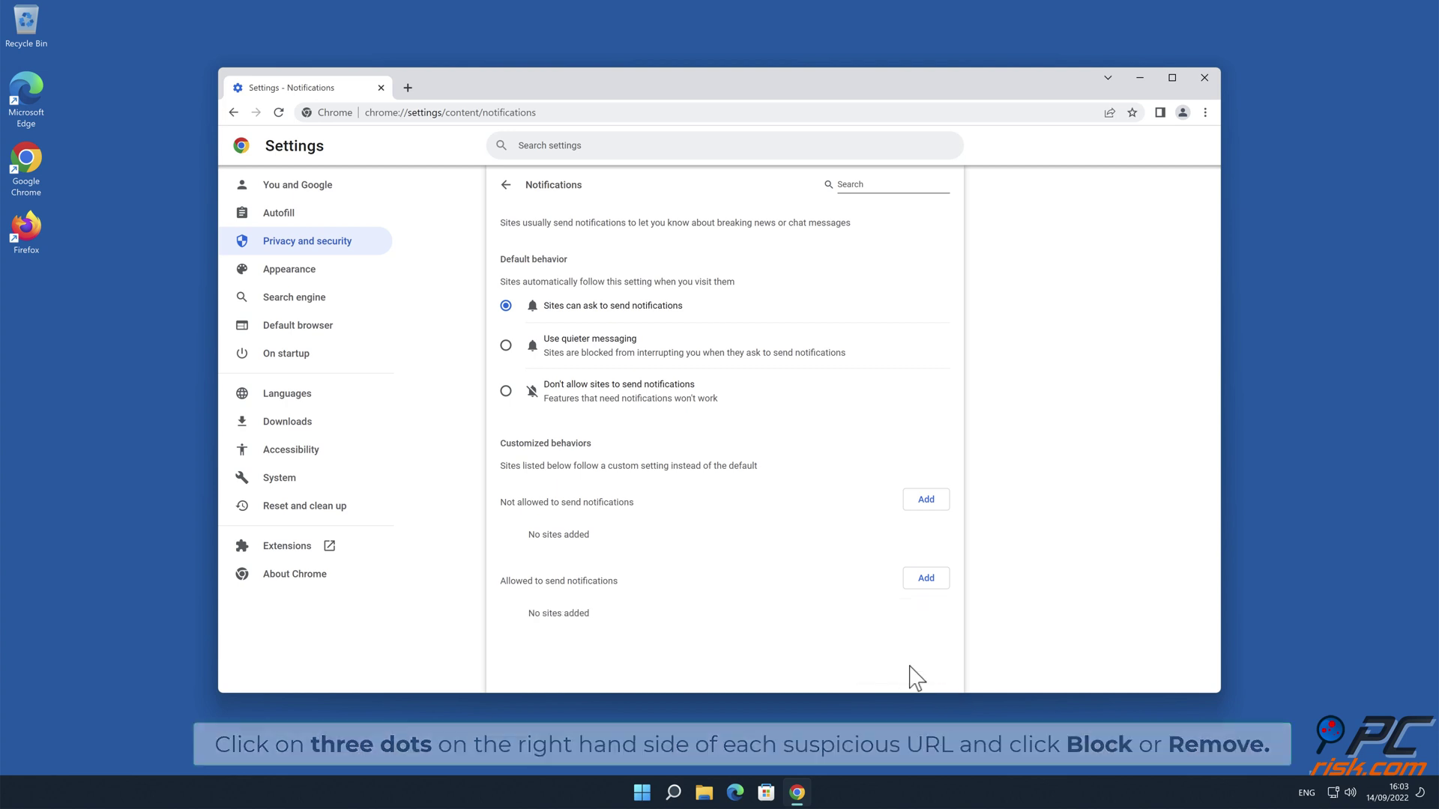
{"action": "left_click", "coordinate": [1204, 78]}
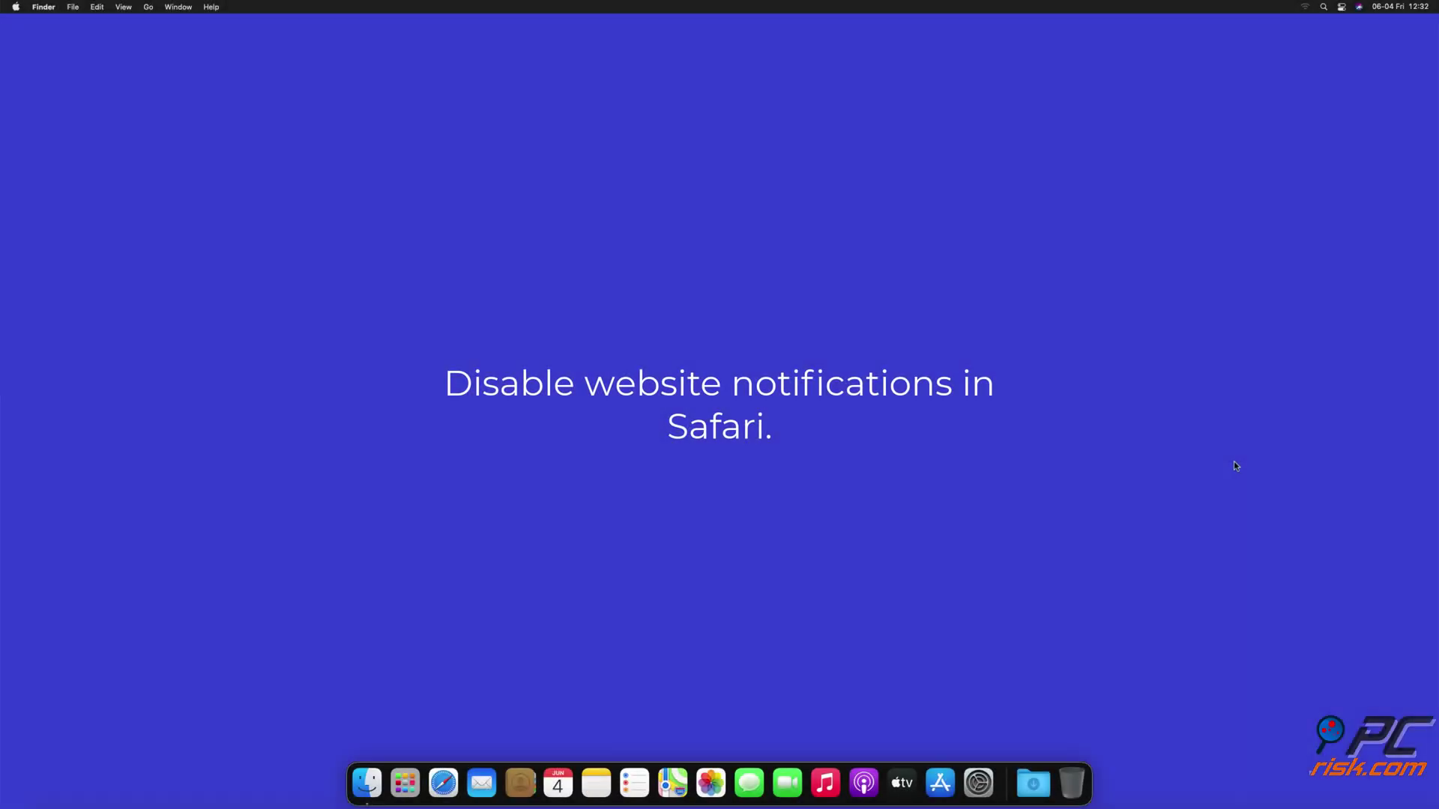
Step: Launch Safari from the Dock and open Safari > Preferences
{"action": "left_click", "coordinate": [442, 783]}
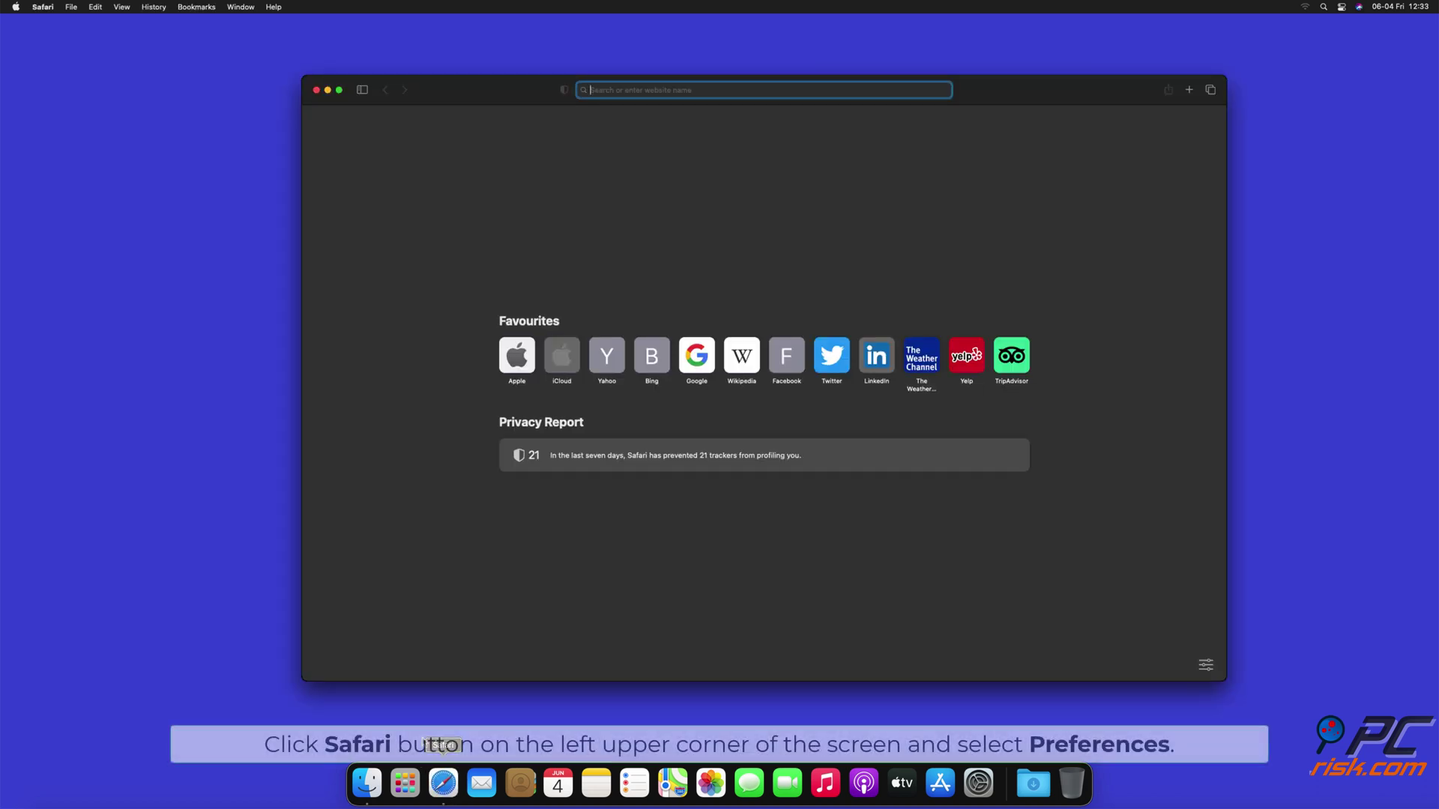
{"action": "left_click", "coordinate": [44, 7]}
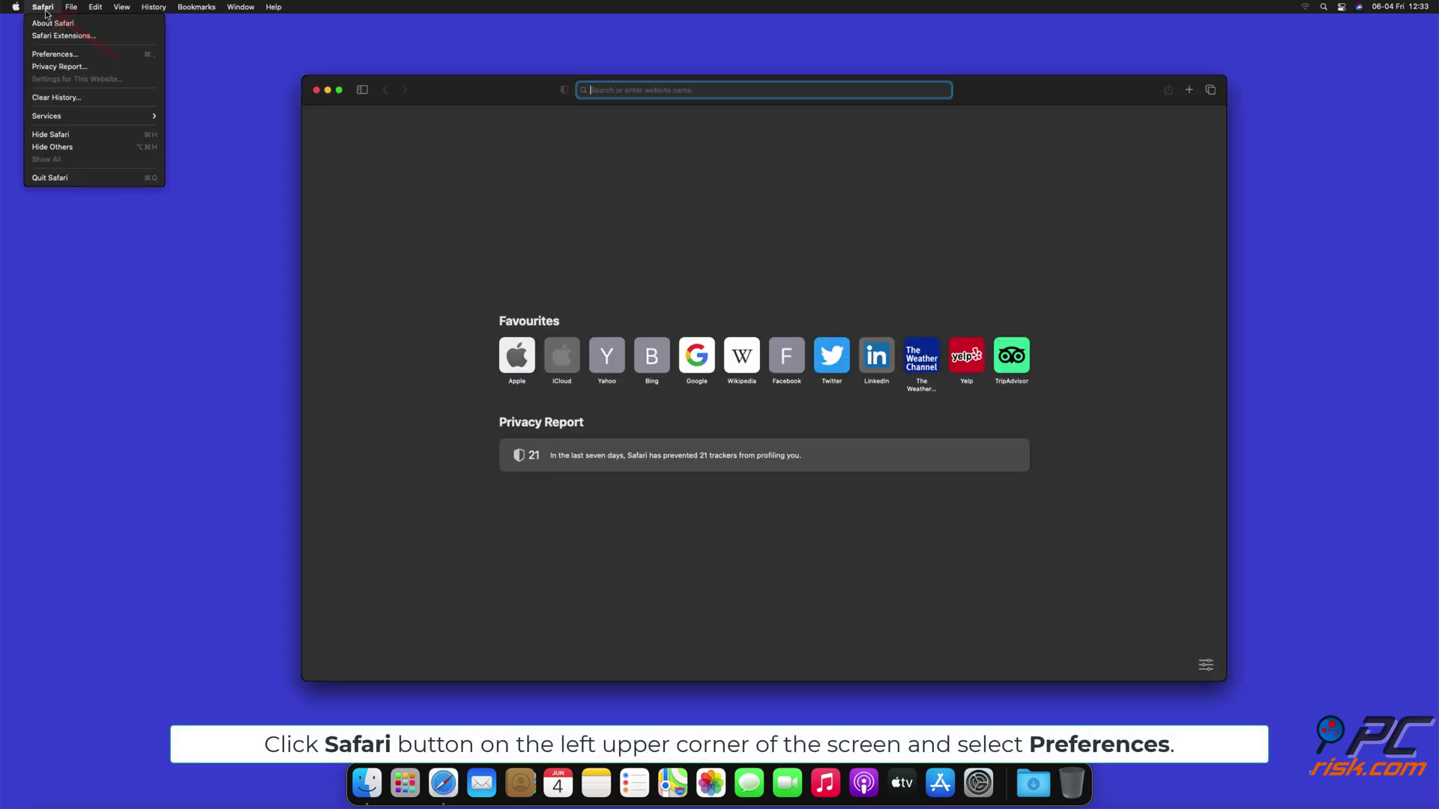
{"action": "left_click", "coordinate": [70, 58]}
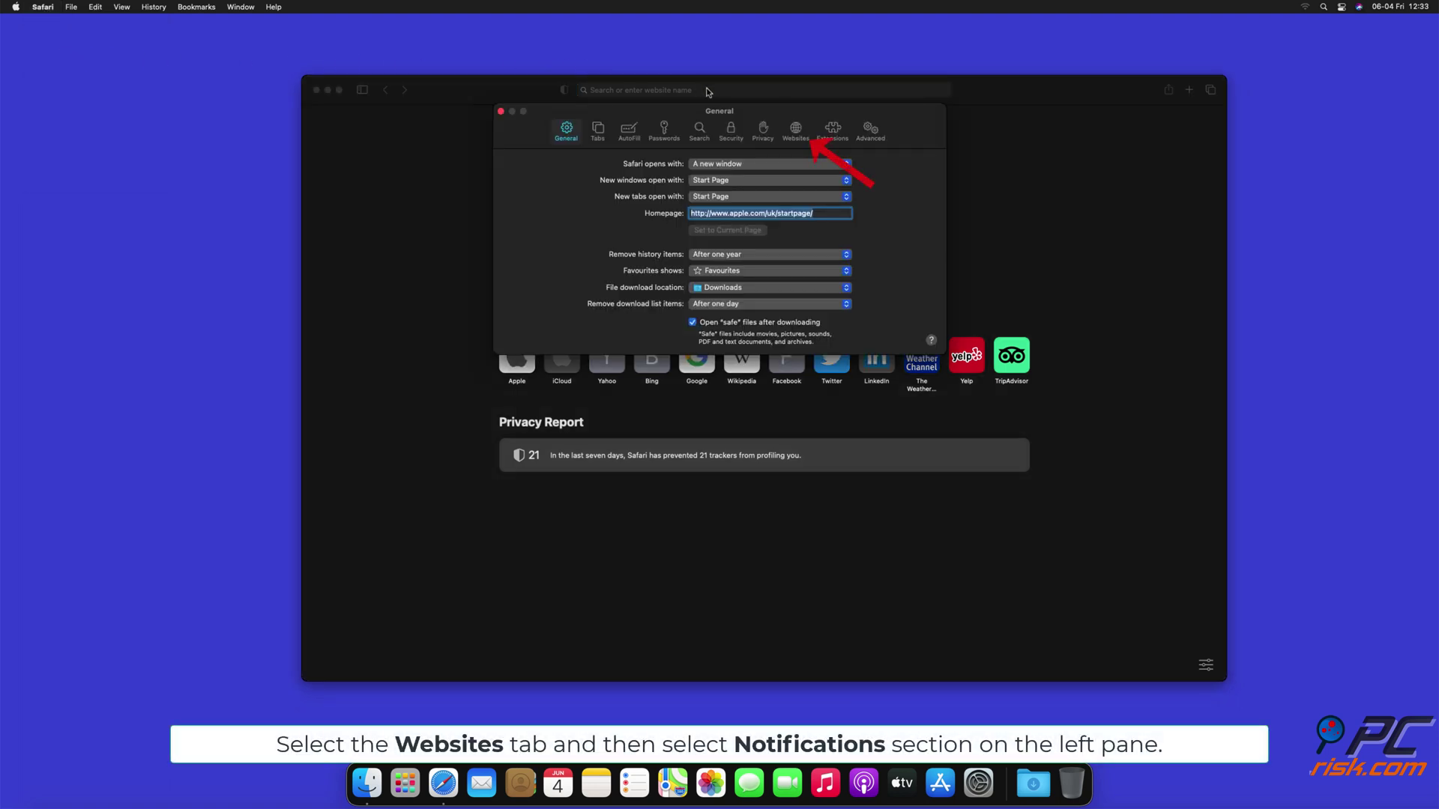
Step: Show the Notifications list in the Websites pane of Safari Preferences
{"action": "left_click", "coordinate": [794, 132]}
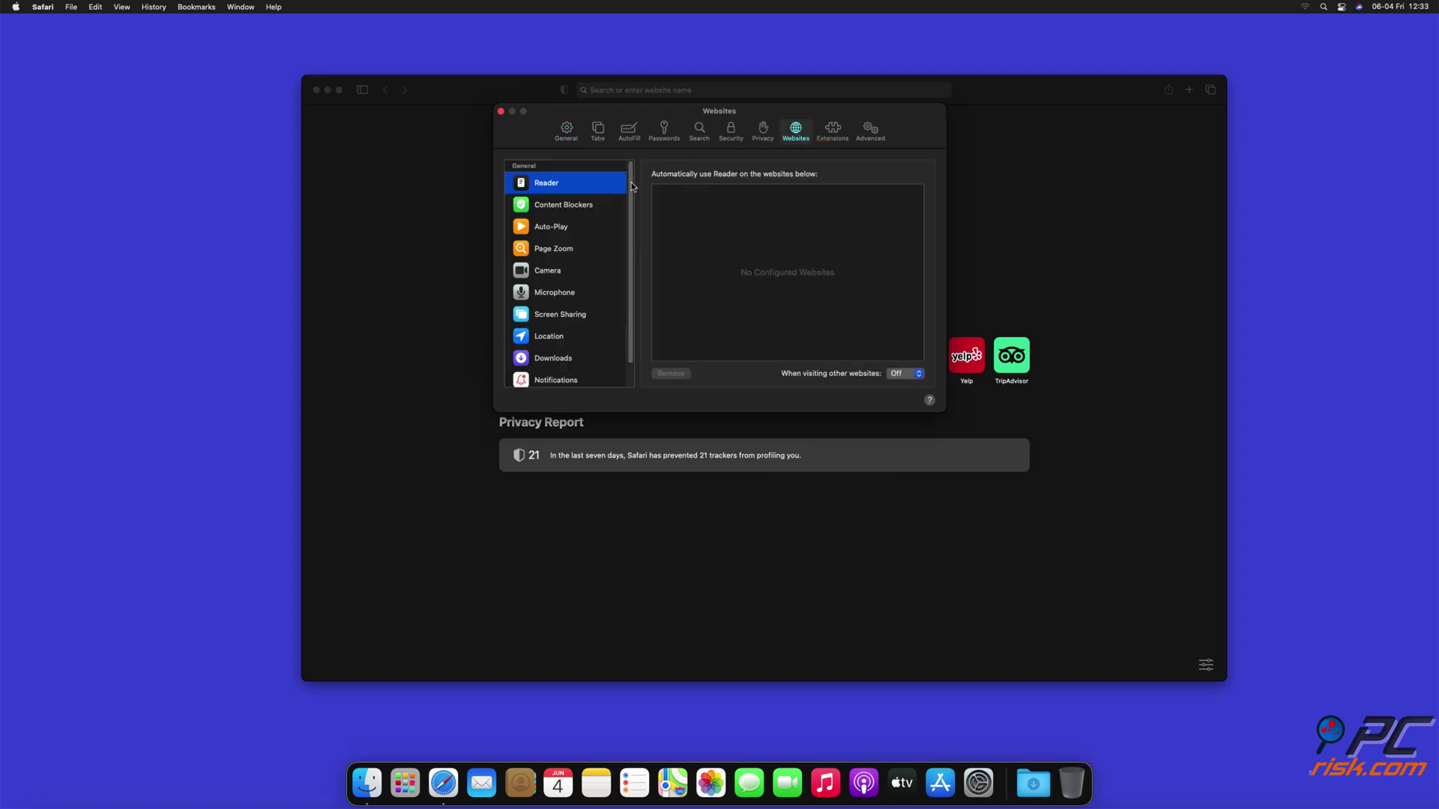
{"action": "left_click_drag", "start_coordinate": [632, 186], "coordinate": [632, 231]}
{"action": "left_click", "coordinate": [558, 357]}
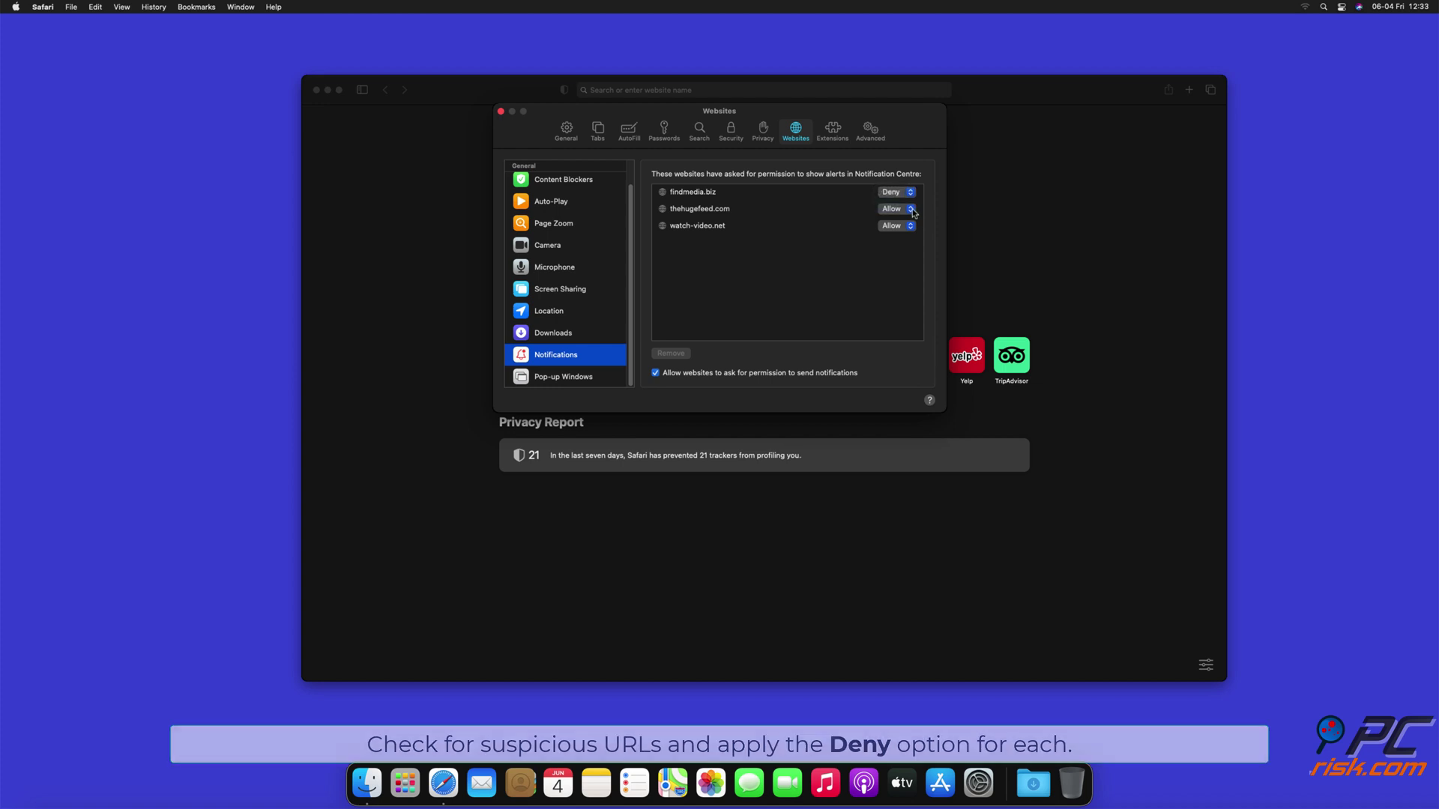
Step: Set thehugefeed.com and watch-video.net to Deny, then close Preferences and Safari
{"action": "left_click", "coordinate": [913, 210]}
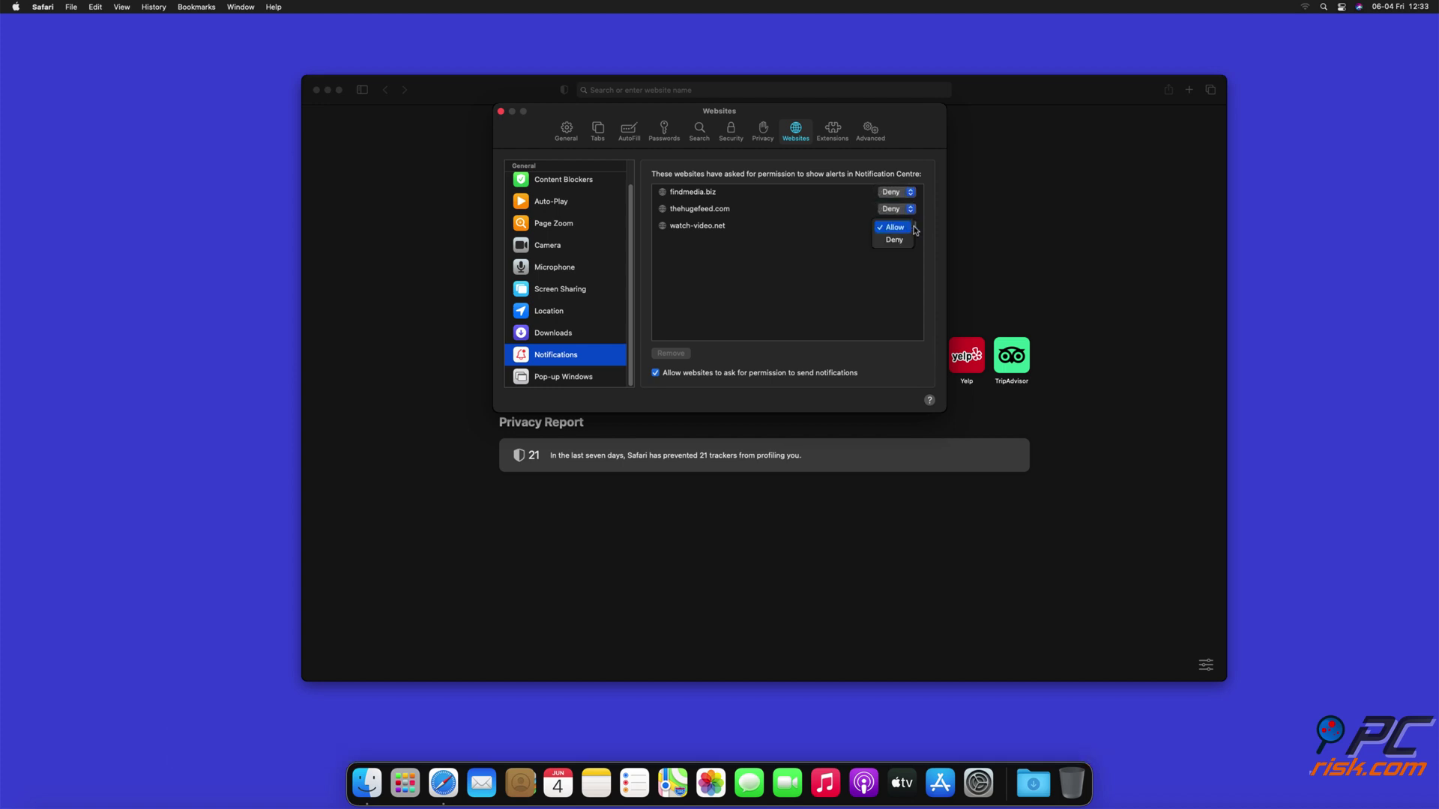
{"action": "left_click", "coordinate": [895, 242]}
{"action": "left_click", "coordinate": [502, 112]}
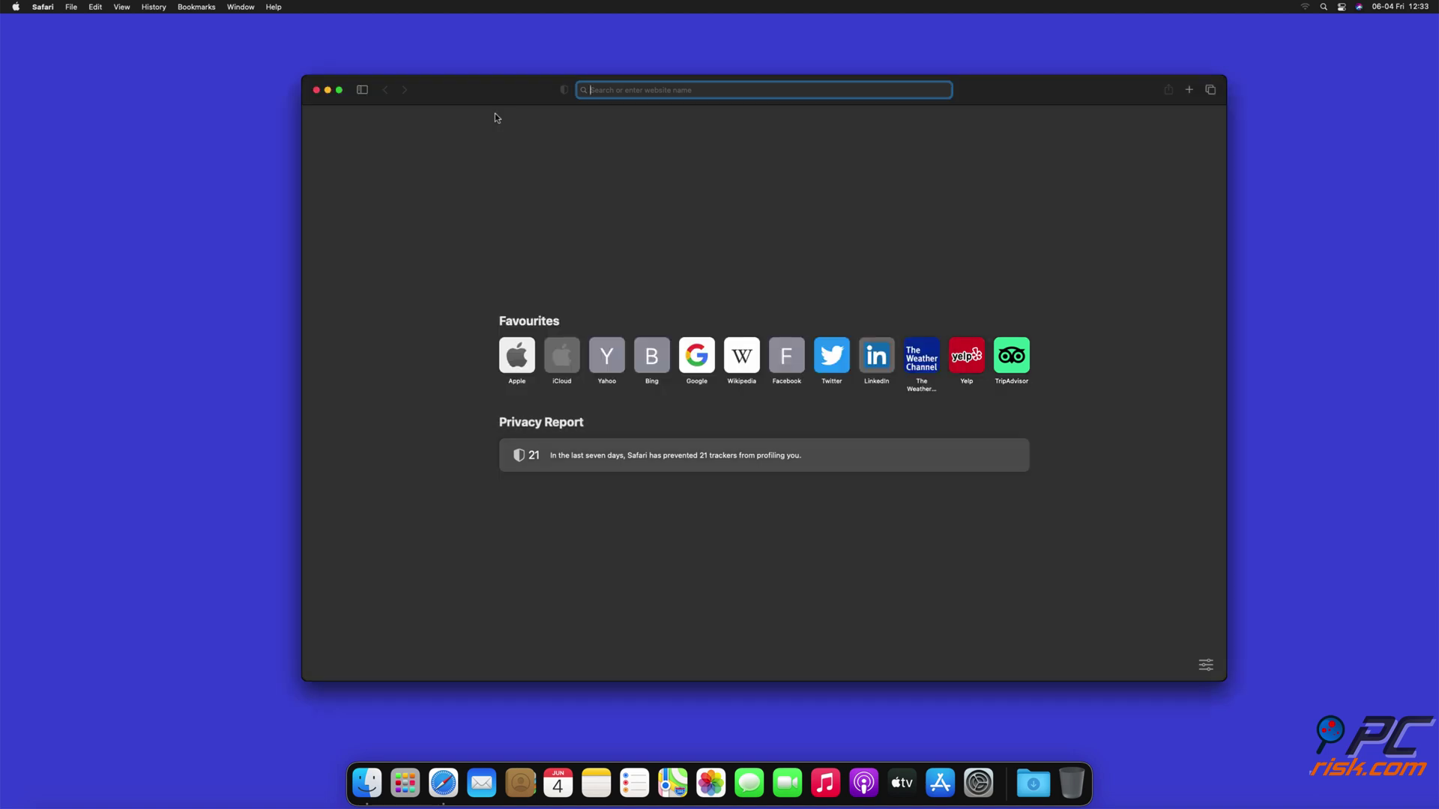
{"action": "left_click", "coordinate": [316, 90]}
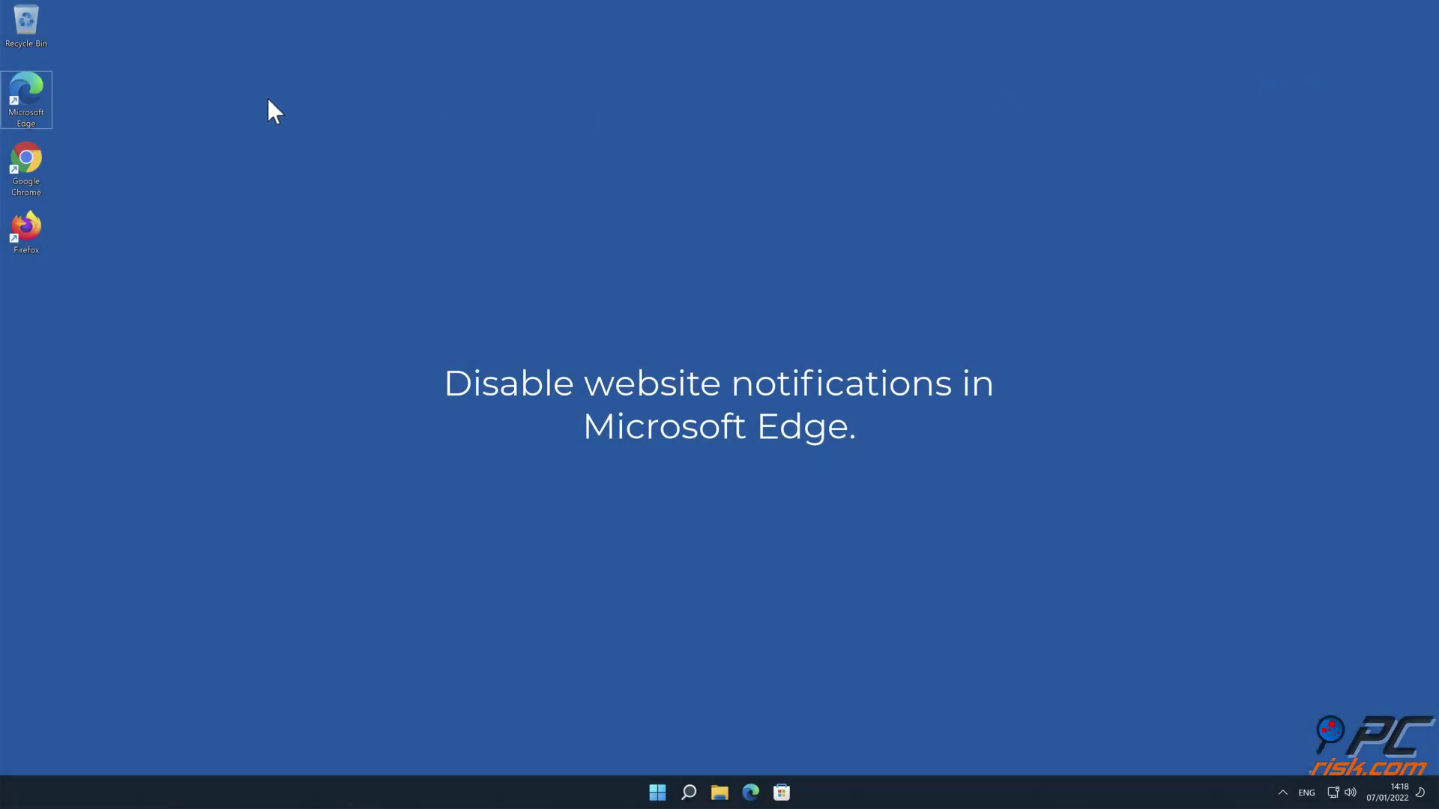
Step: Launch Microsoft Edge and open Settings from its three-dots menu
{"action": "double_click", "coordinate": [34, 101]}
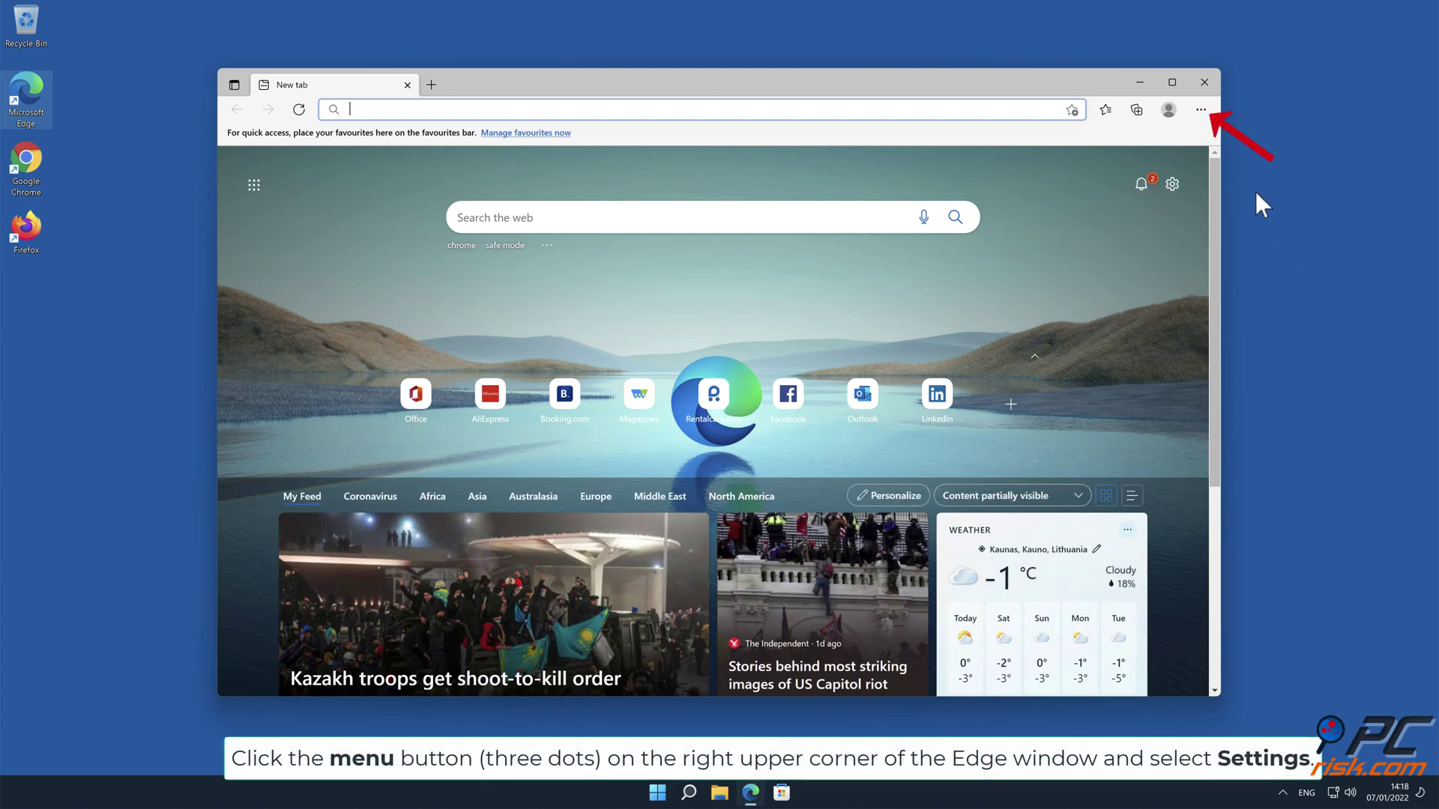
{"action": "left_click", "coordinate": [1201, 110]}
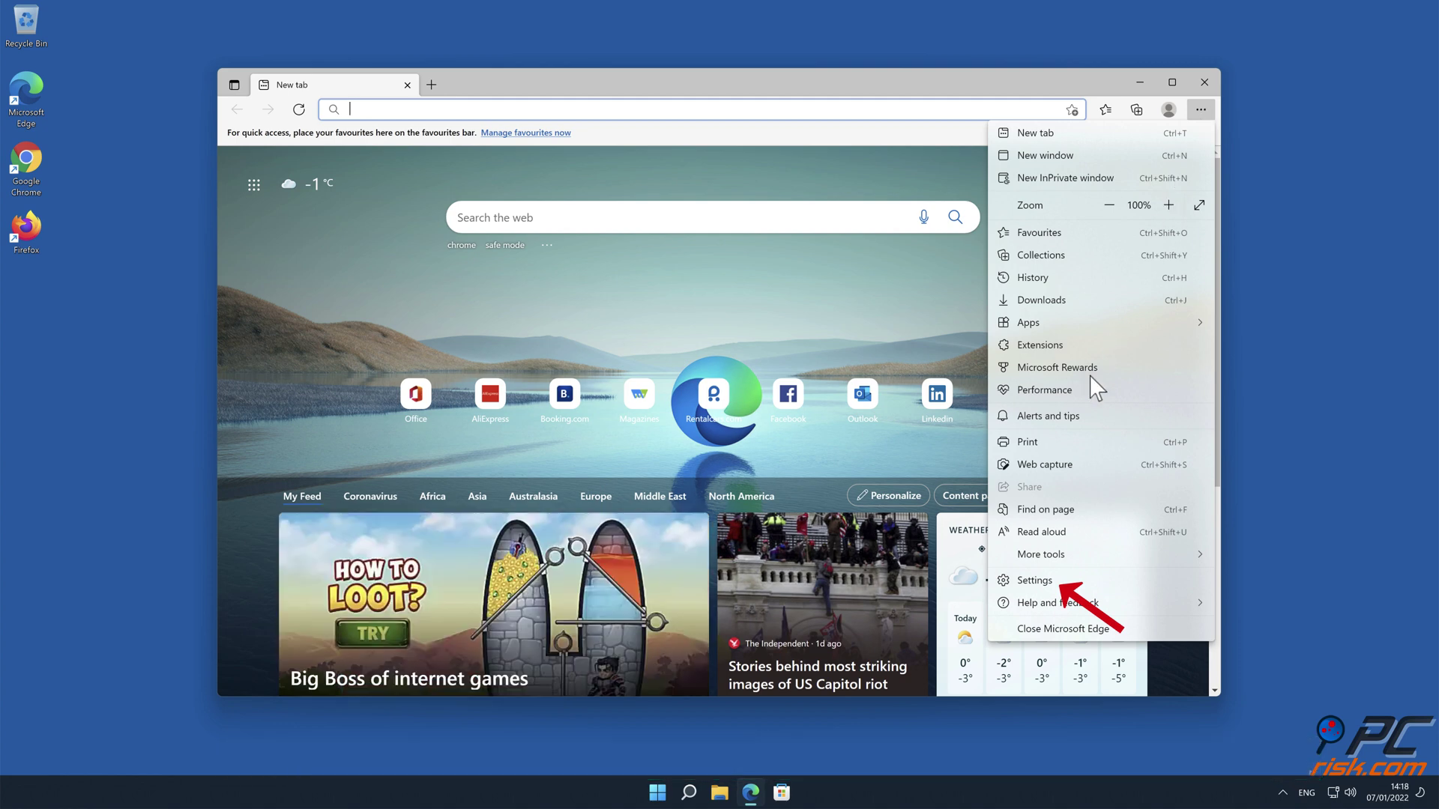
{"action": "left_click", "coordinate": [1081, 583]}
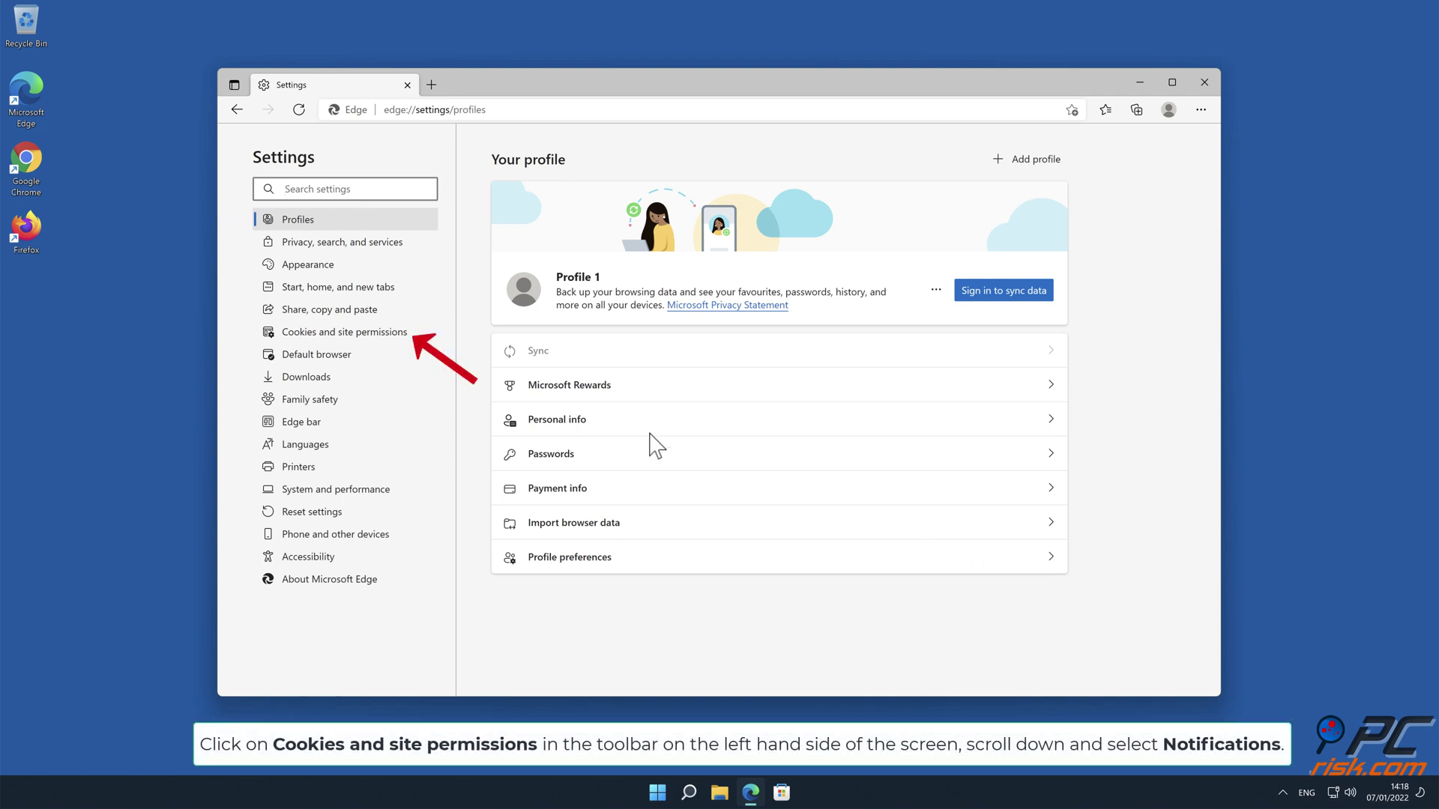
Step: Go to Cookies and site permissions and open the Notifications permission page
{"action": "left_click", "coordinate": [397, 341]}
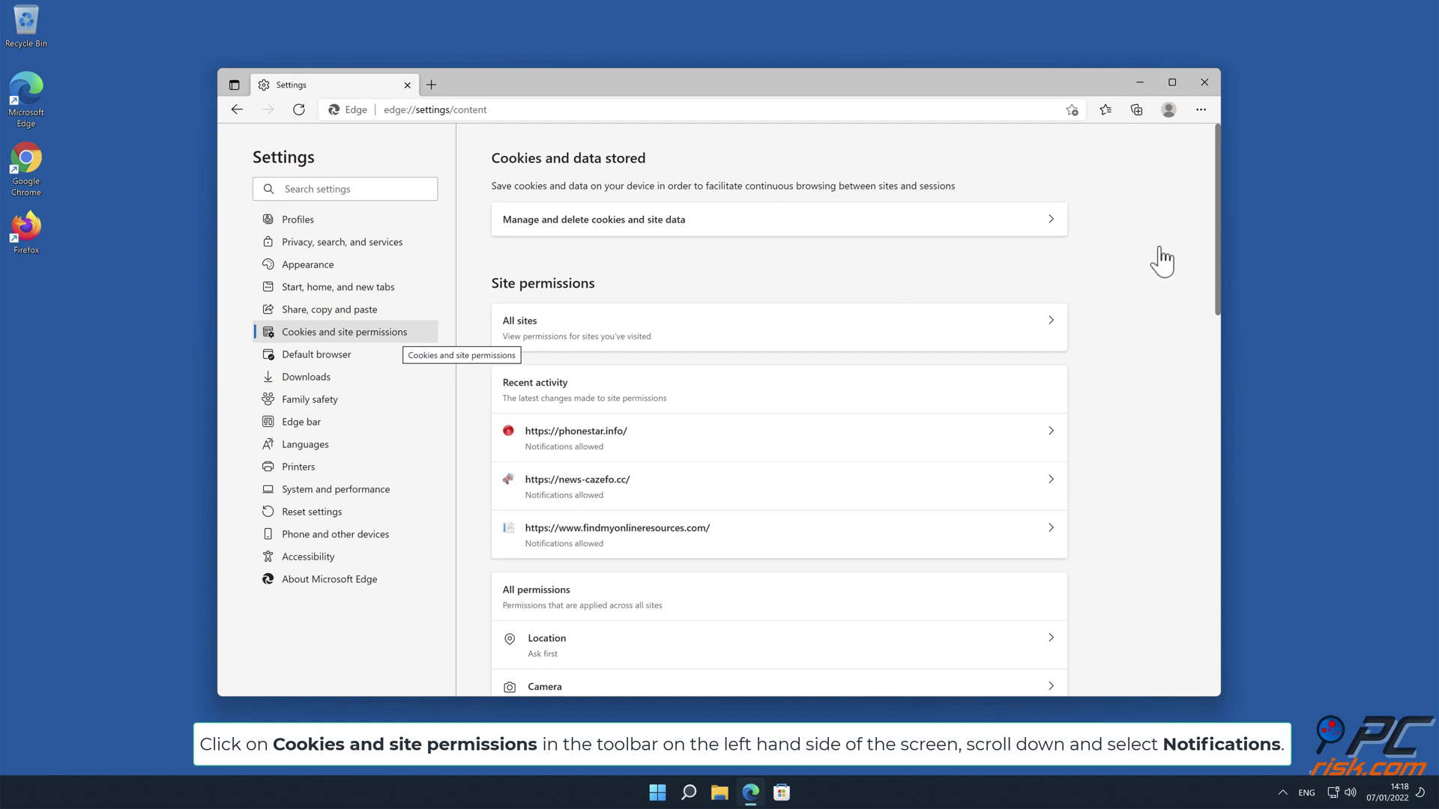
{"action": "left_click_drag", "start_coordinate": [1215, 241], "coordinate": [1221, 372]}
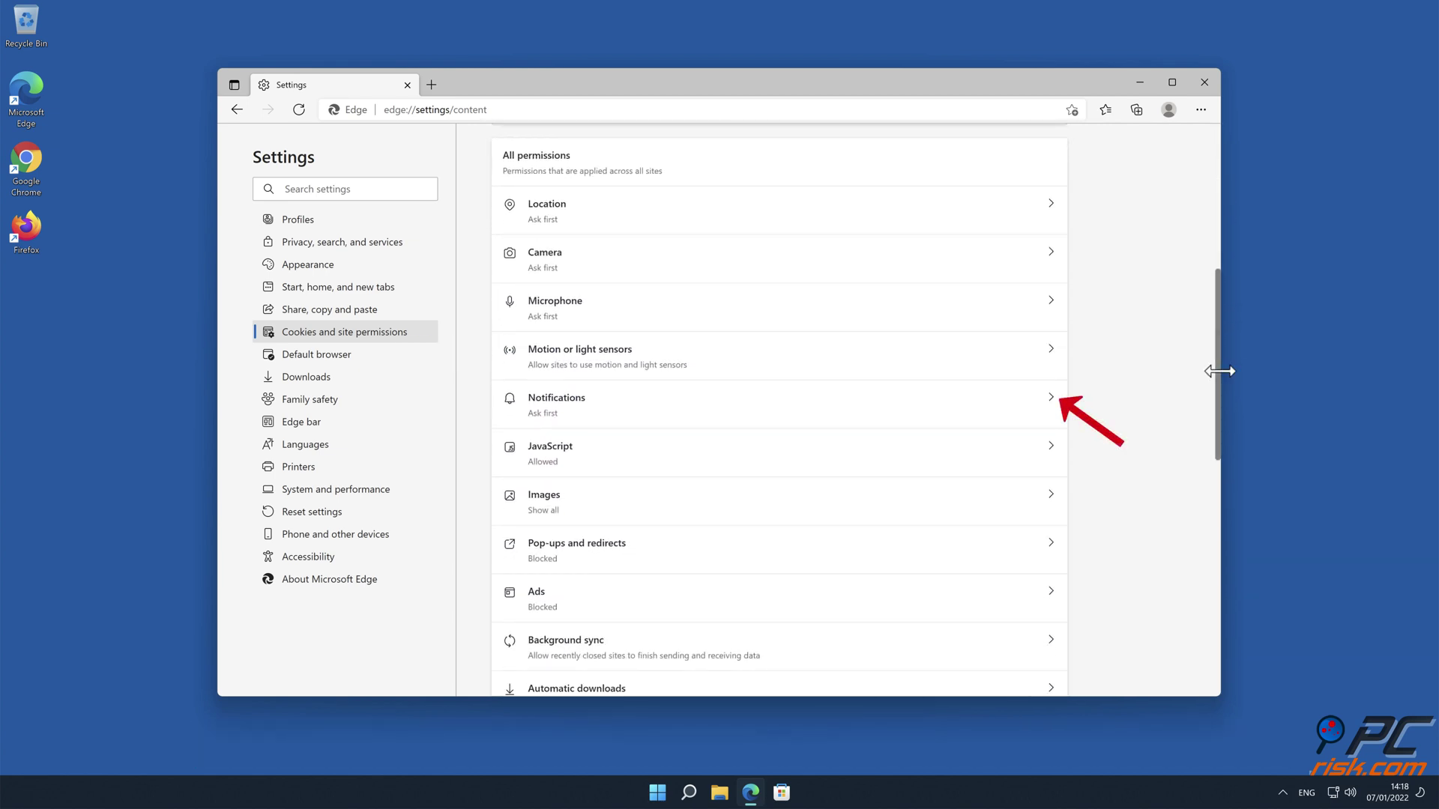
{"action": "left_click", "coordinate": [1050, 404]}
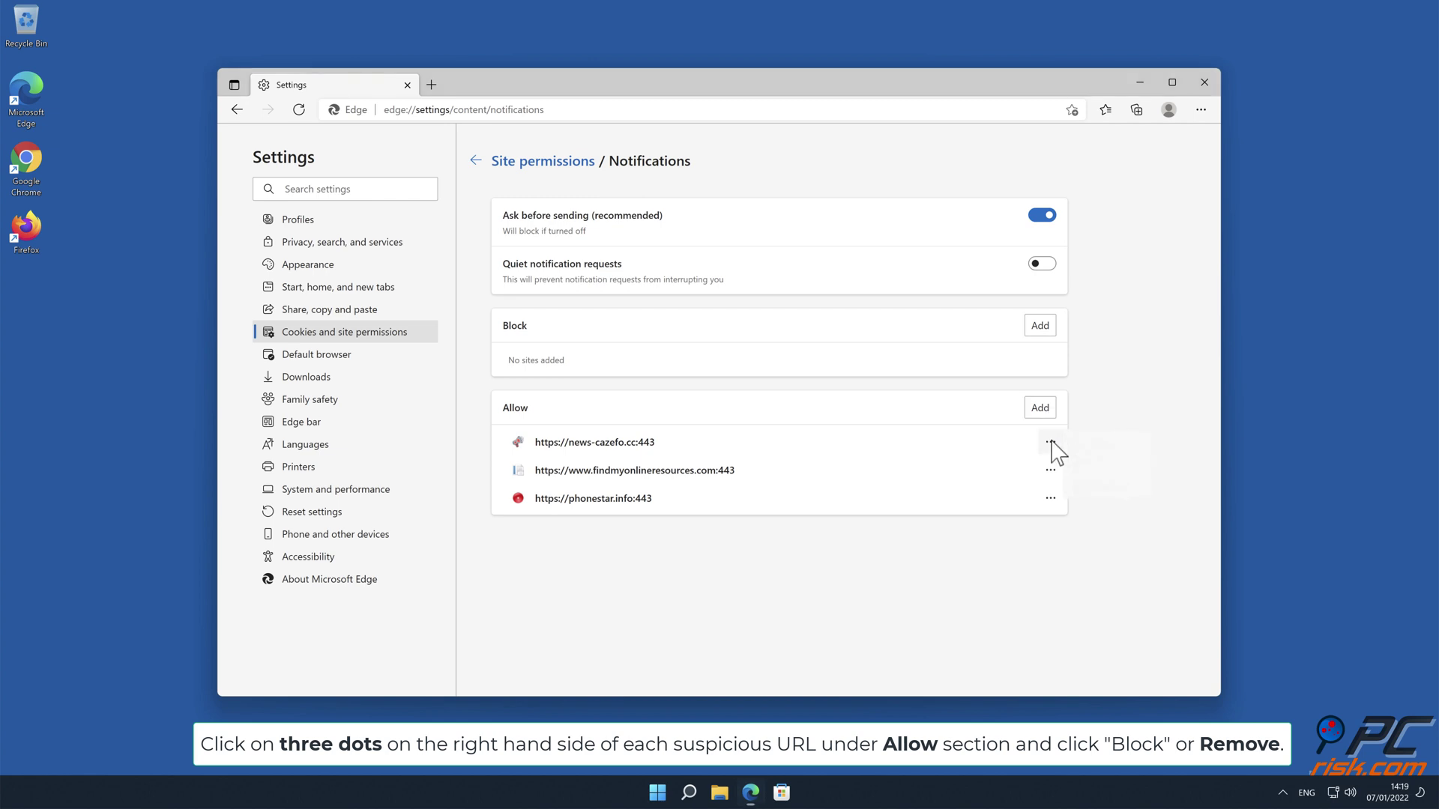
Step: Remove news-cazefo.cc, findmyonlineresources.com and phonestar.info from Edge's notification Allow list
{"action": "left_click", "coordinate": [1050, 442]}
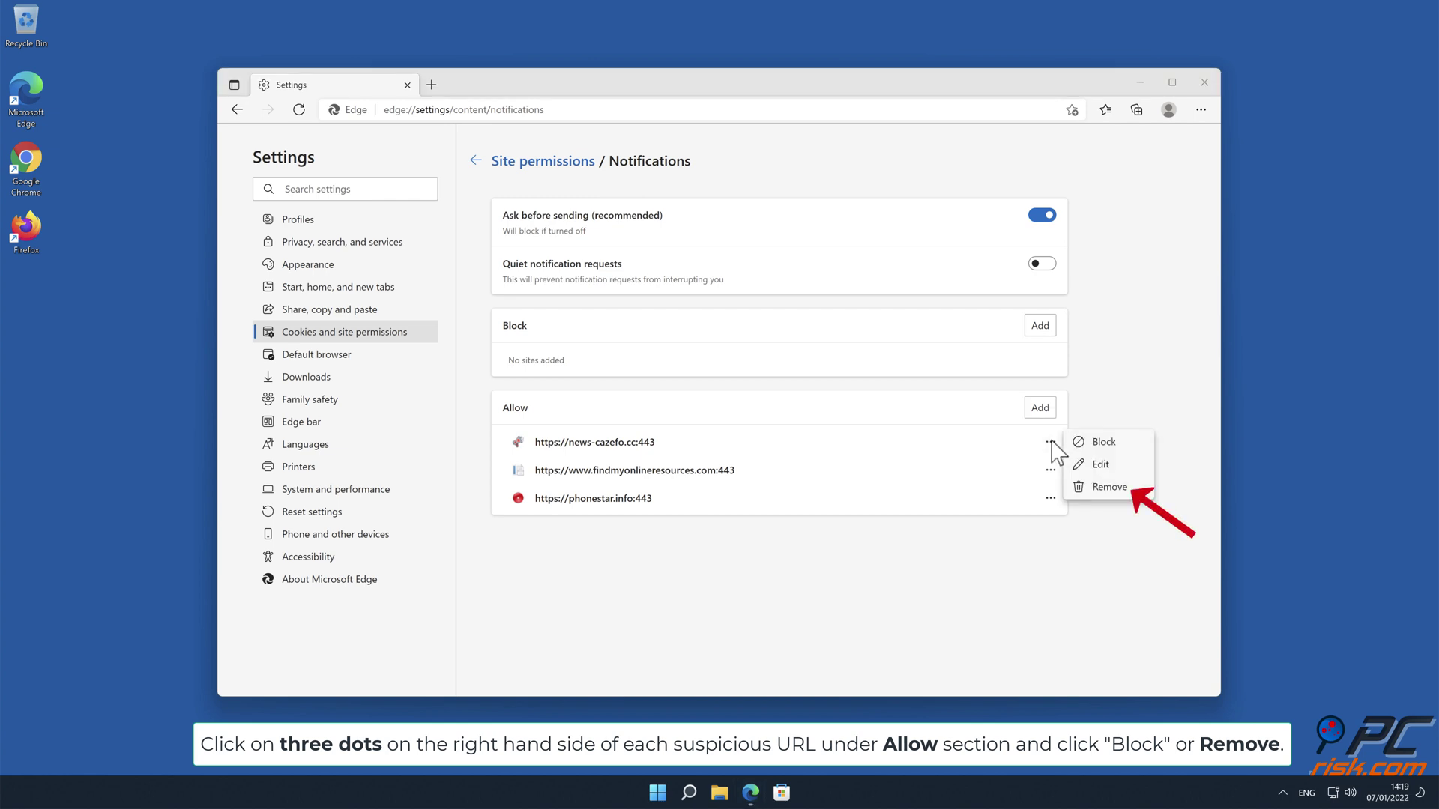
{"action": "left_click", "coordinate": [1109, 488]}
{"action": "left_click", "coordinate": [1050, 442]}
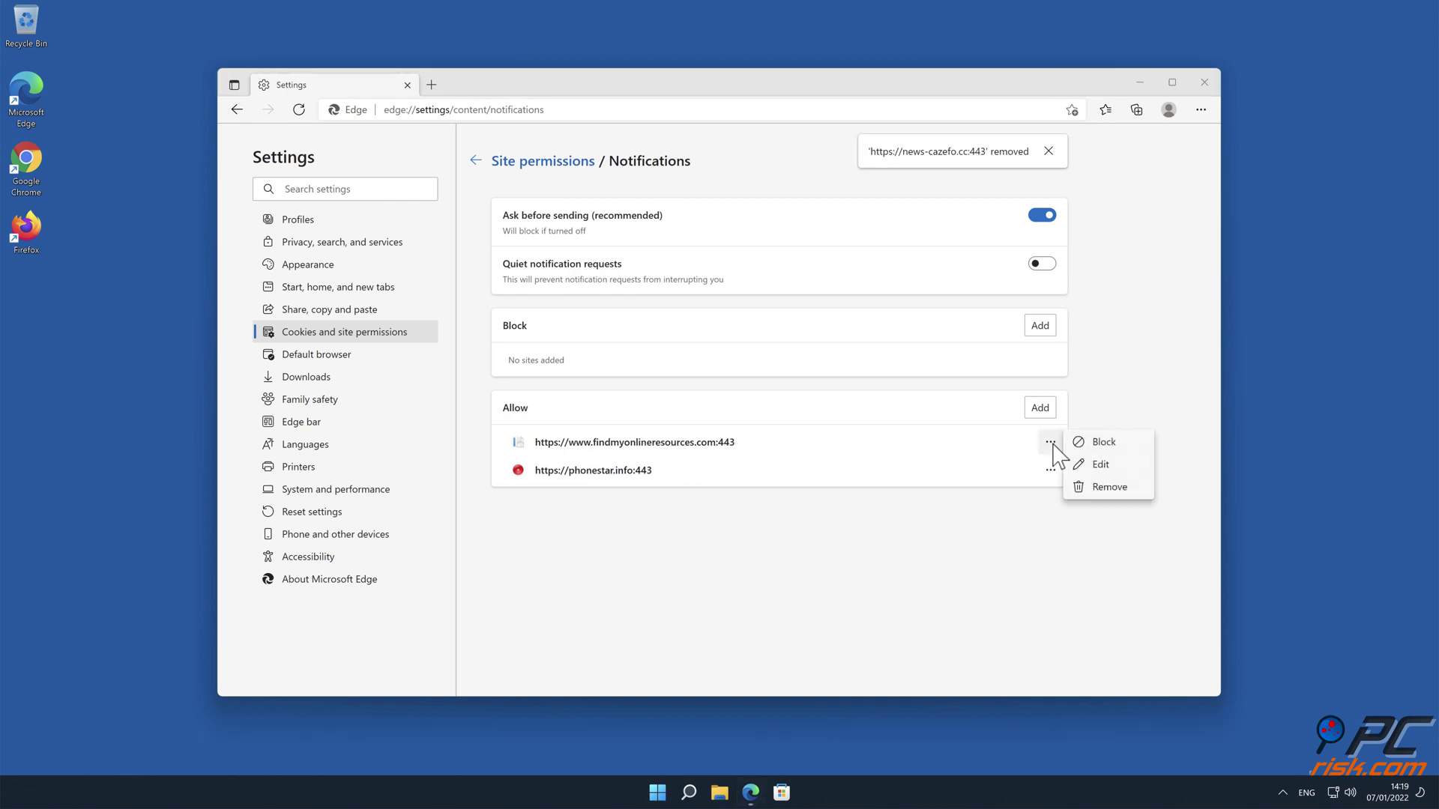
{"action": "left_click", "coordinate": [1110, 489]}
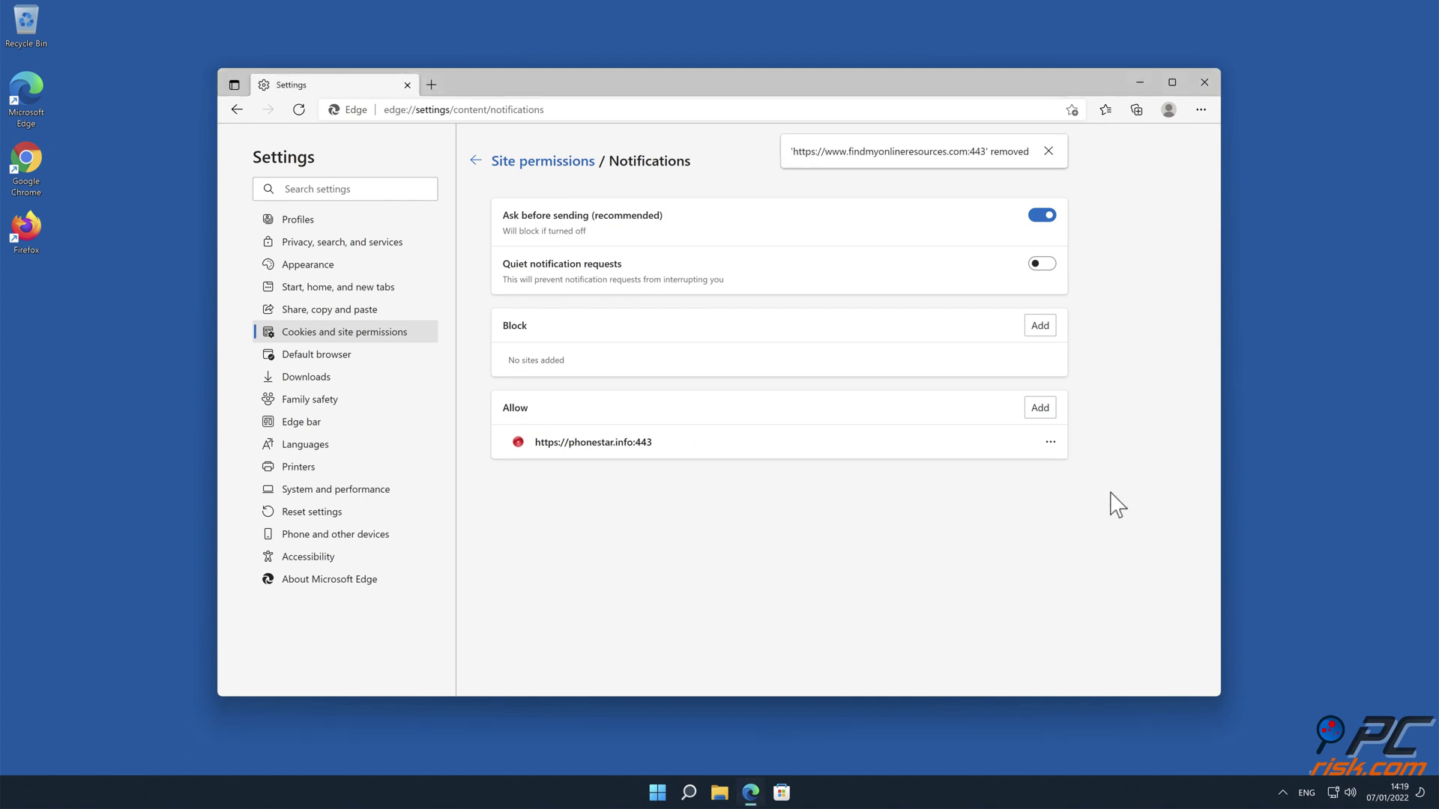
{"action": "left_click", "coordinate": [1050, 444]}
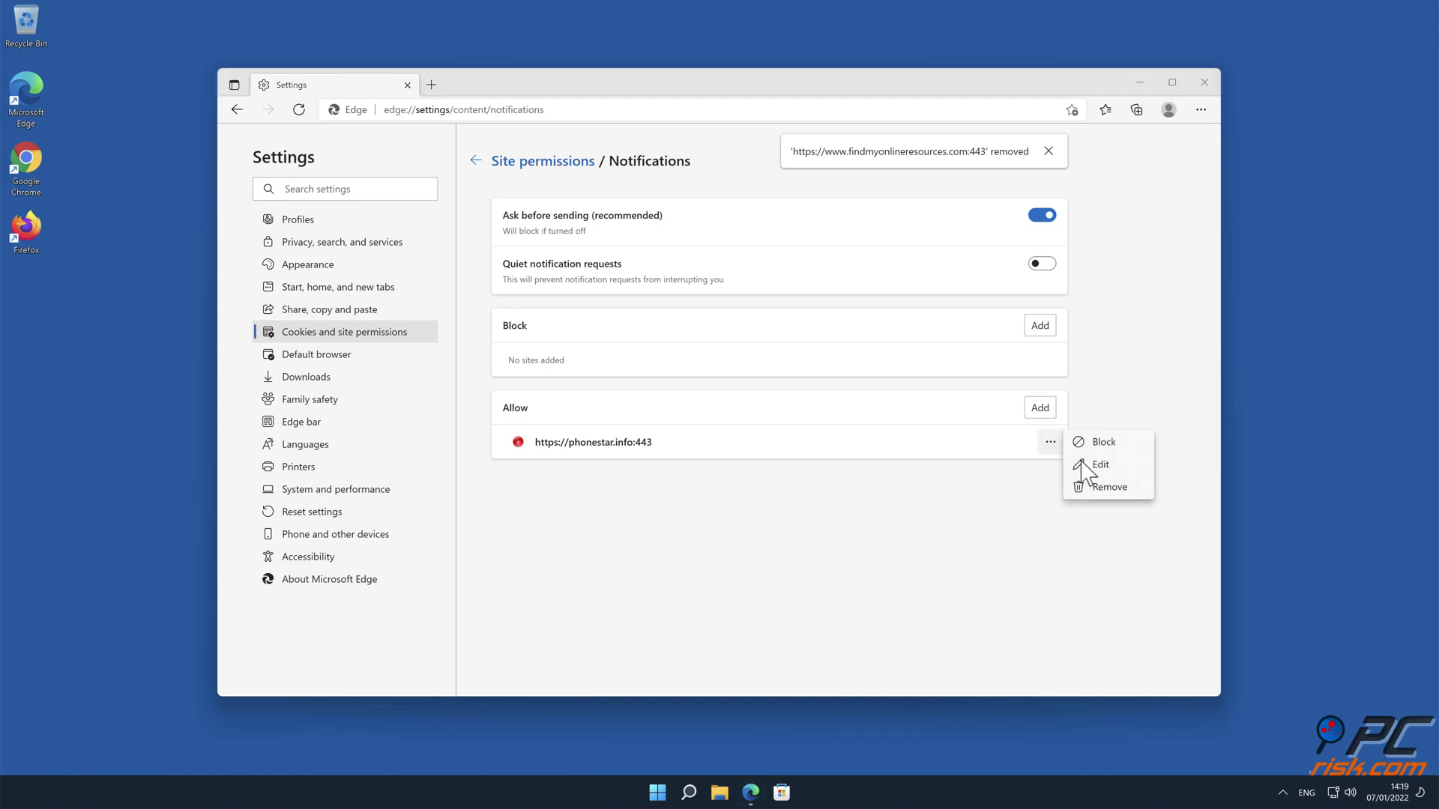
{"action": "left_click", "coordinate": [1106, 488]}
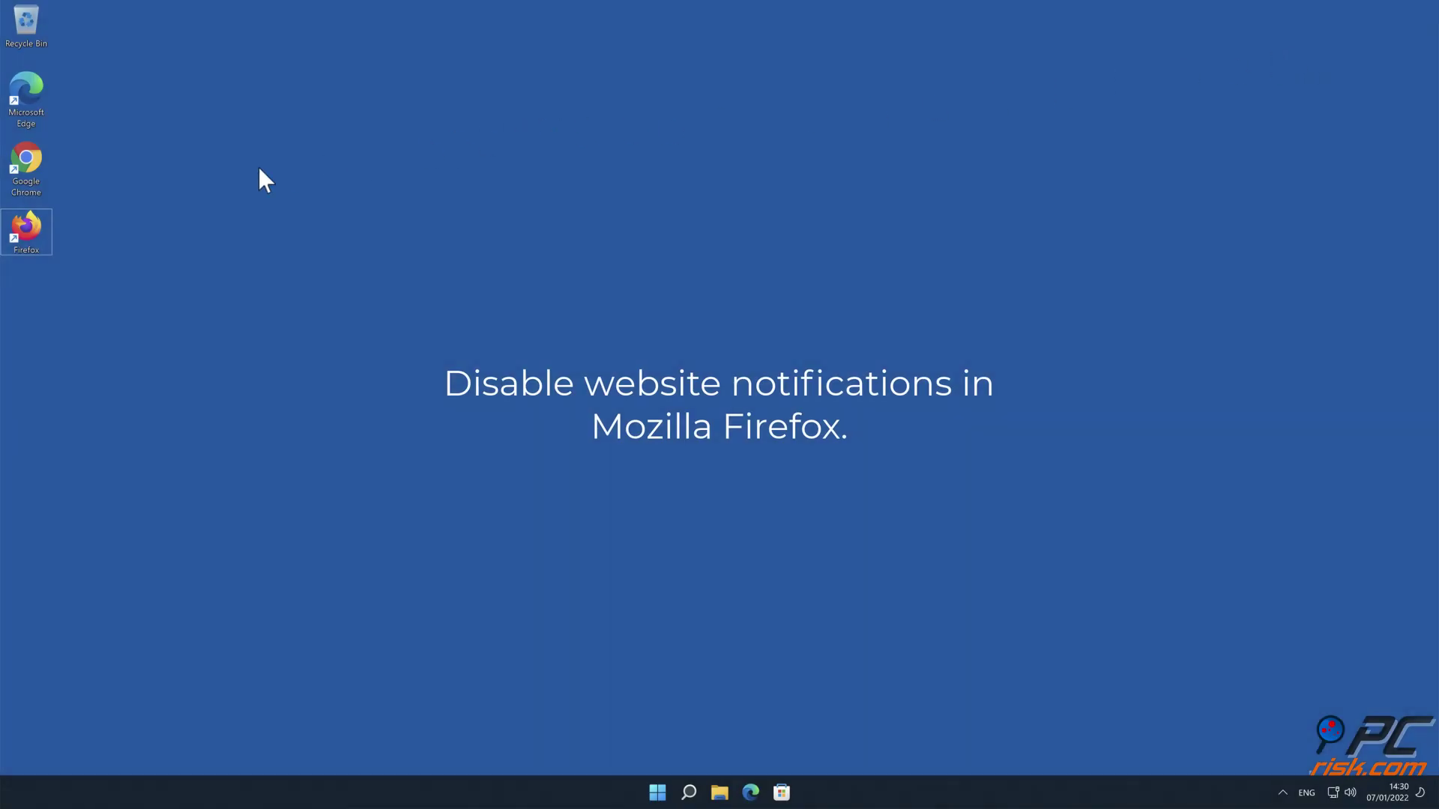
Step: Launch Mozilla Firefox and go to its Settings page from the main menu
{"action": "double_click", "coordinate": [21, 230]}
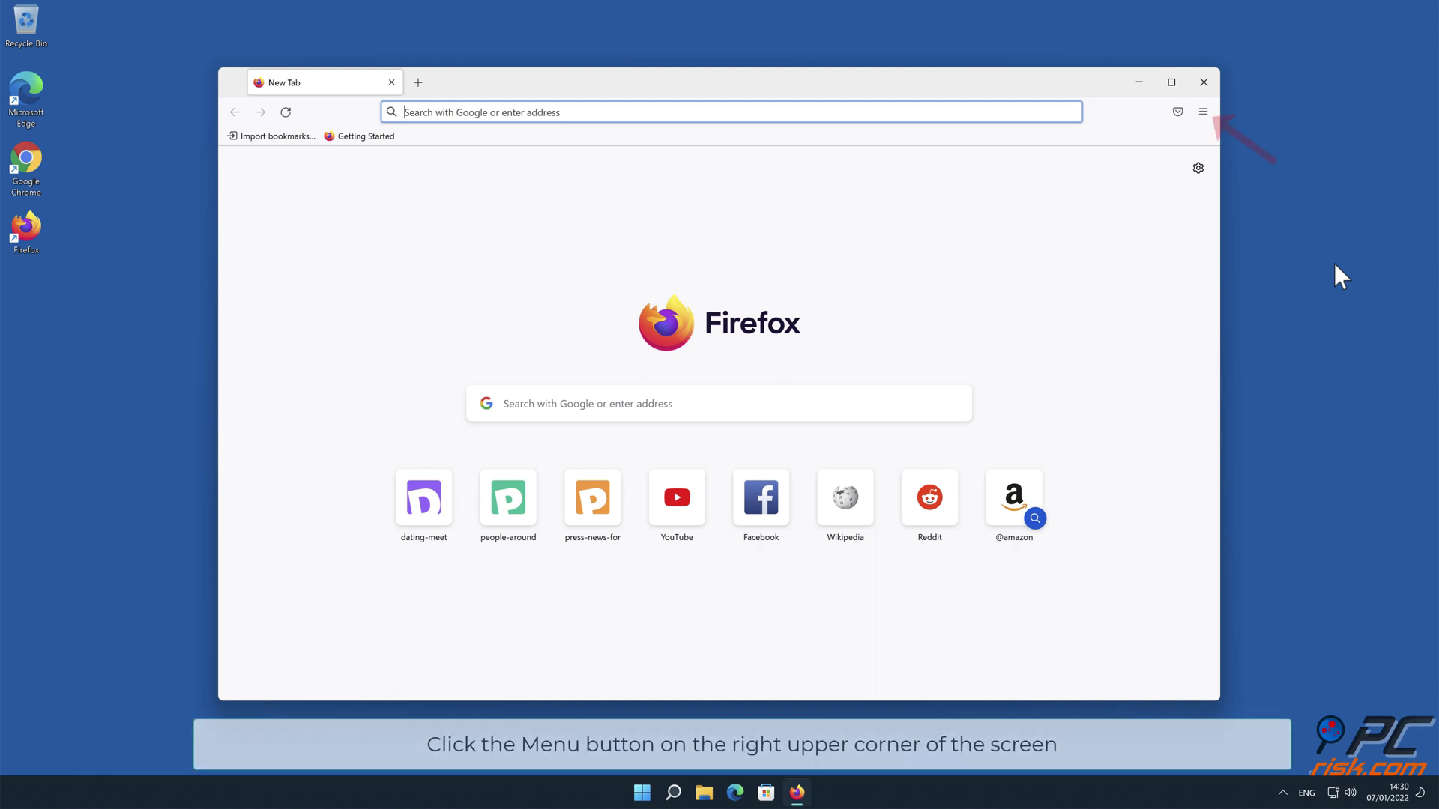
{"action": "left_click", "coordinate": [1203, 112]}
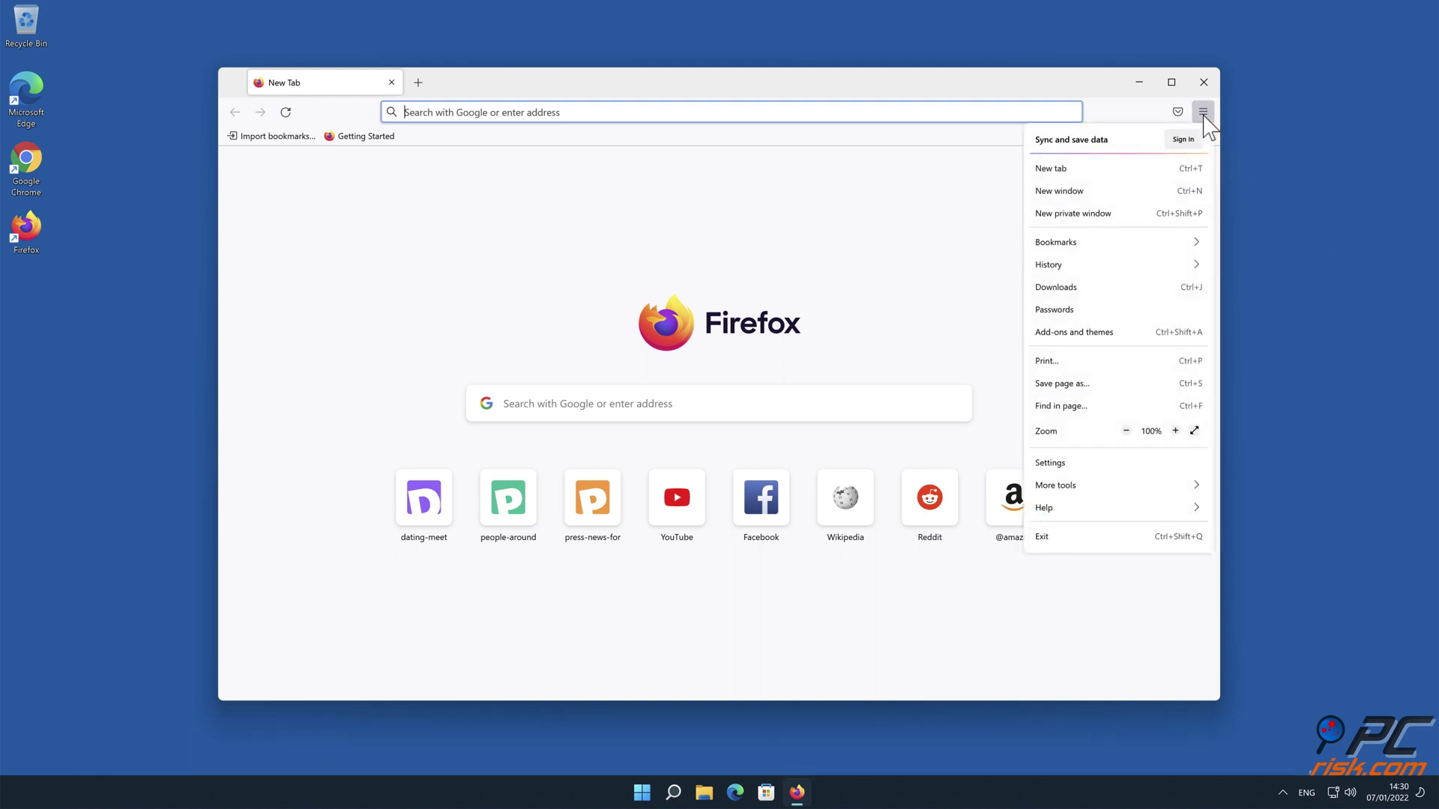
{"action": "left_click", "coordinate": [1131, 464]}
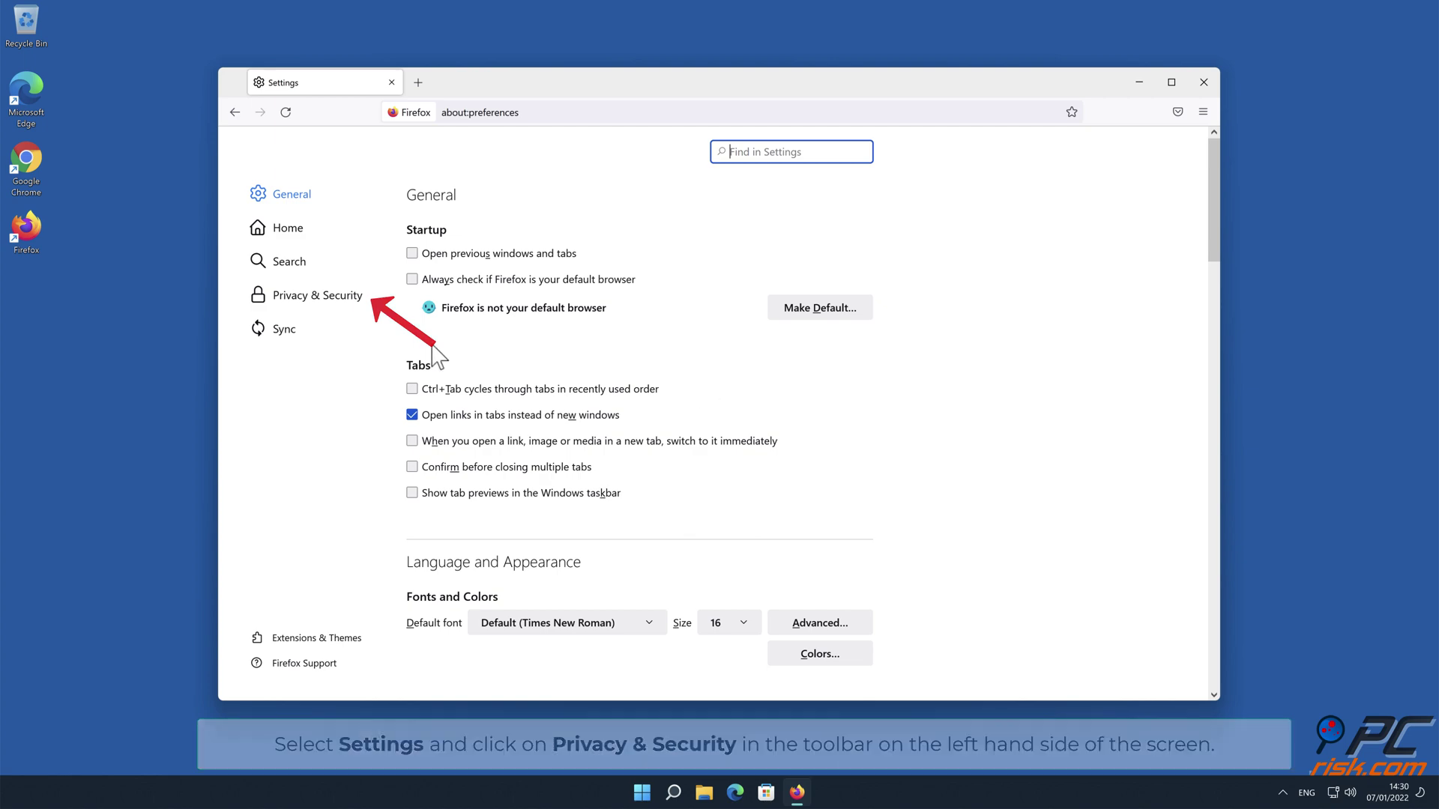
Step: Show Firefox's Privacy & Security settings, scrolled down to the Permissions section with Notifications
{"action": "left_click", "coordinate": [343, 300]}
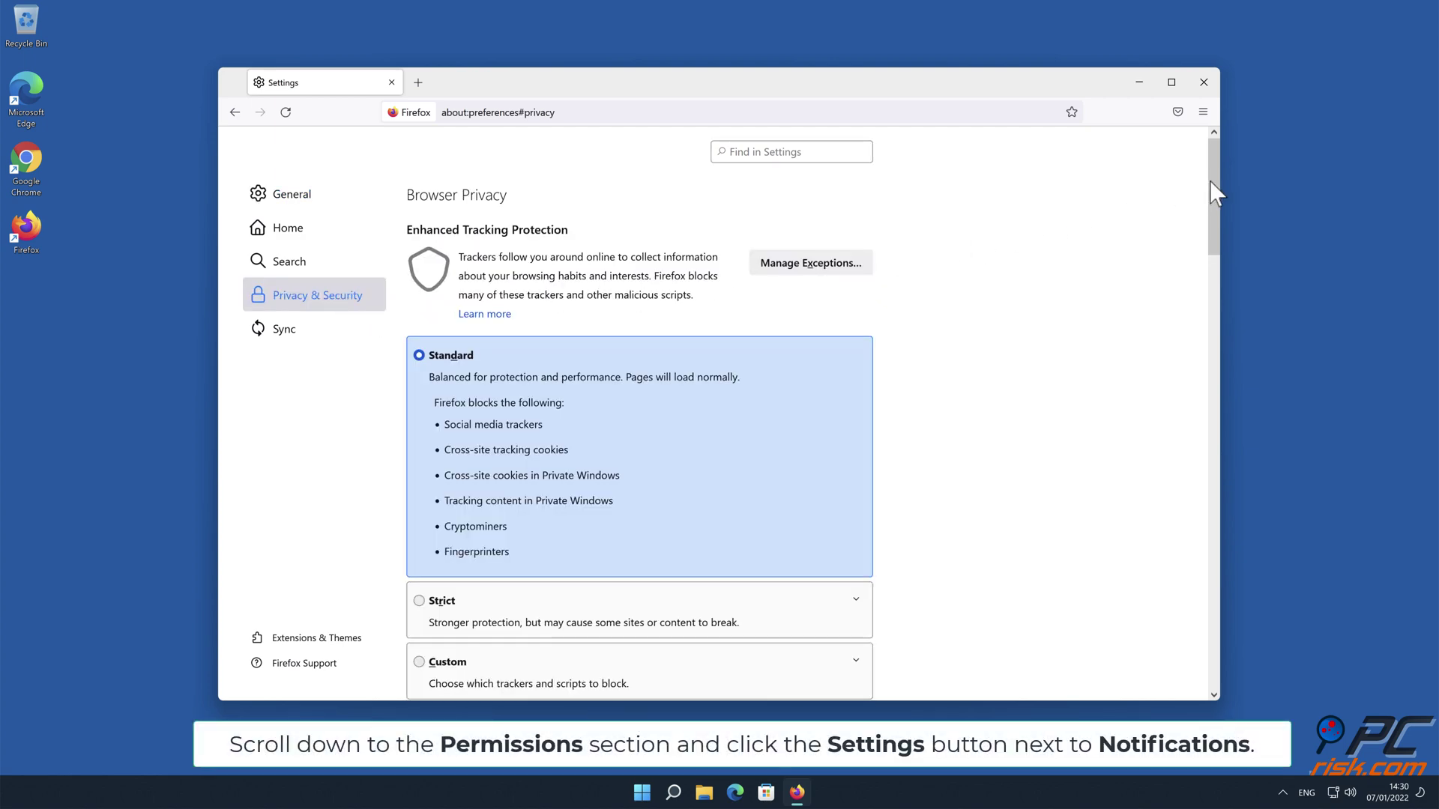
{"action": "left_click_drag", "start_coordinate": [1210, 183], "coordinate": [1213, 460]}
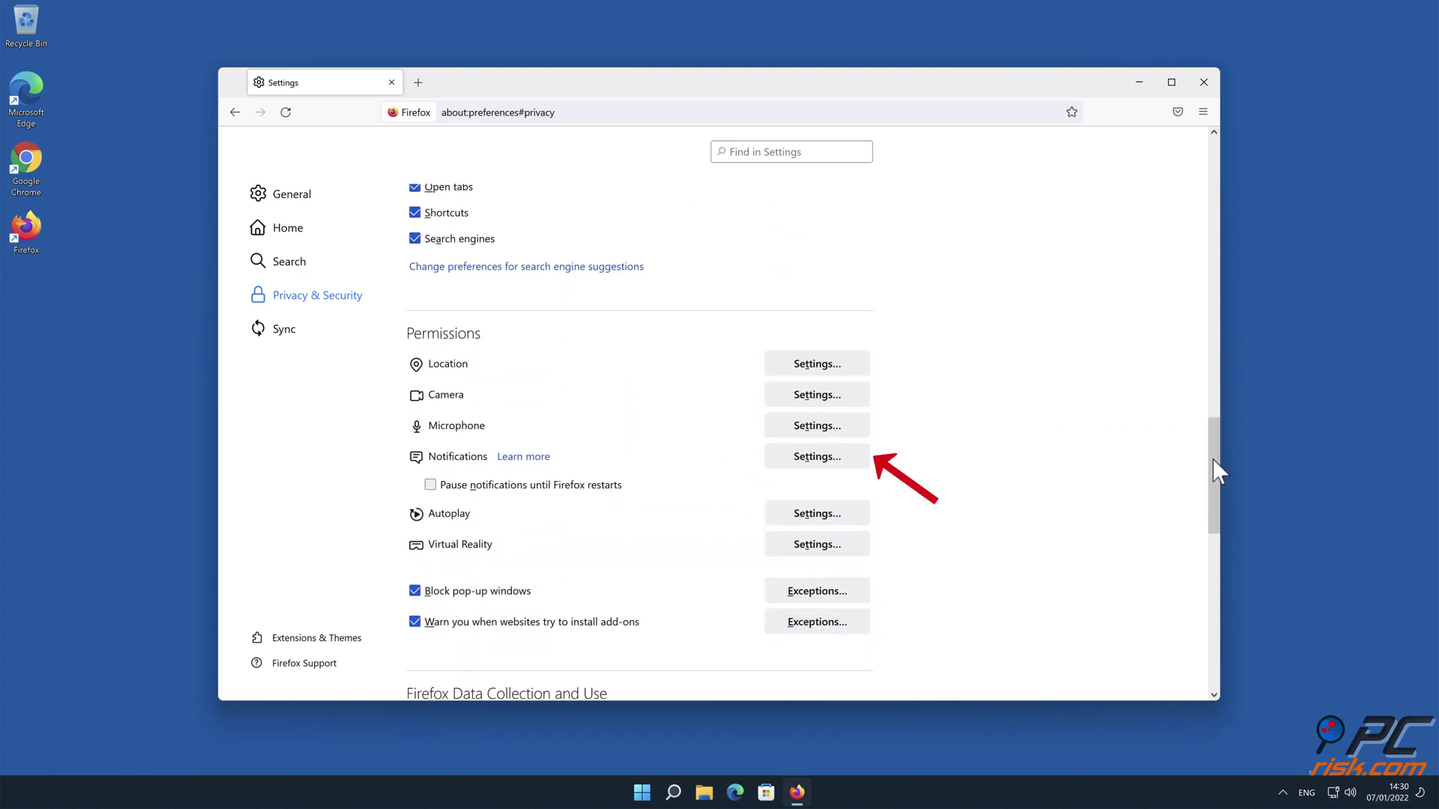
Step: Open the Notifications permission list and expand the Status choices for eclto.people-around.me
{"action": "left_click", "coordinate": [855, 459]}
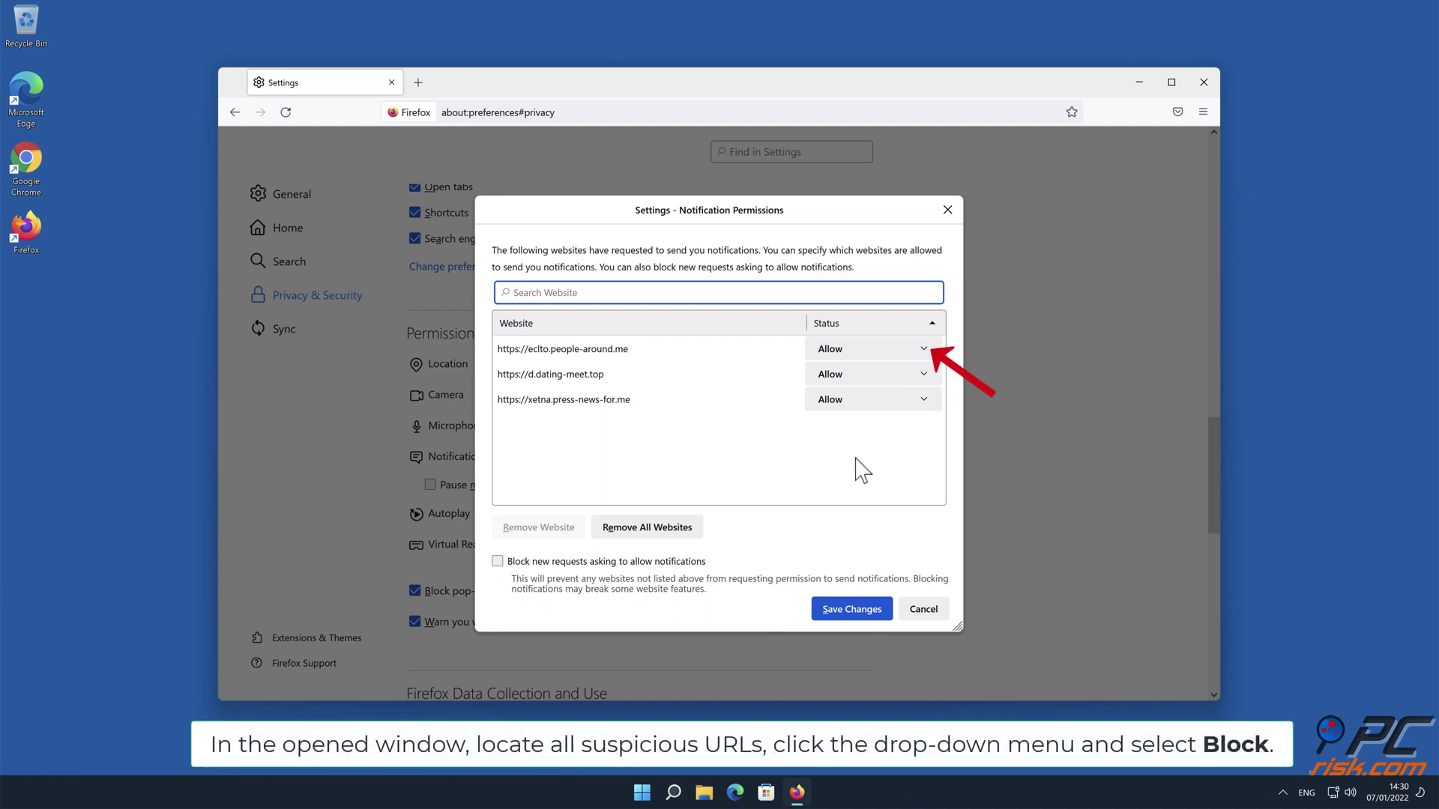
{"action": "left_click", "coordinate": [924, 350]}
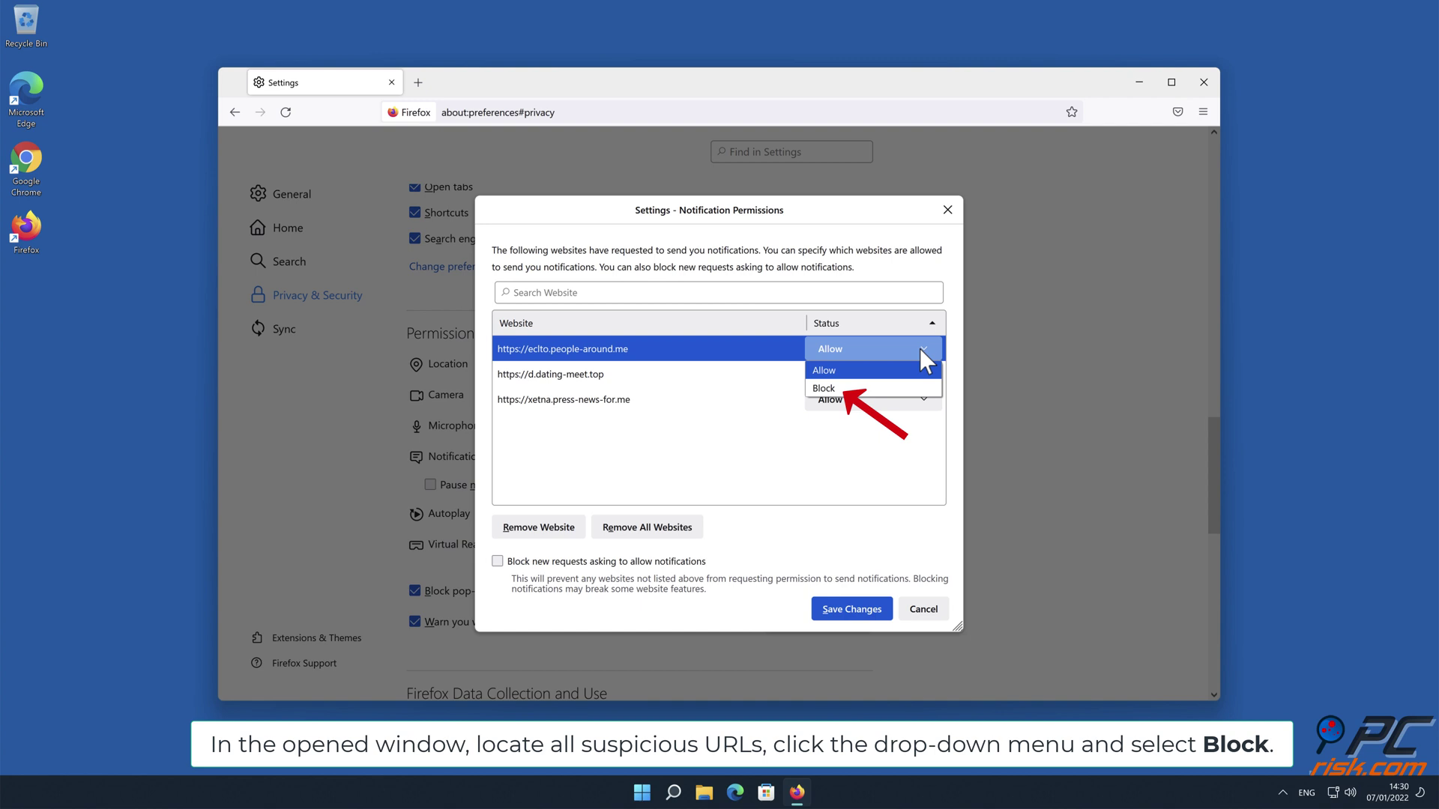